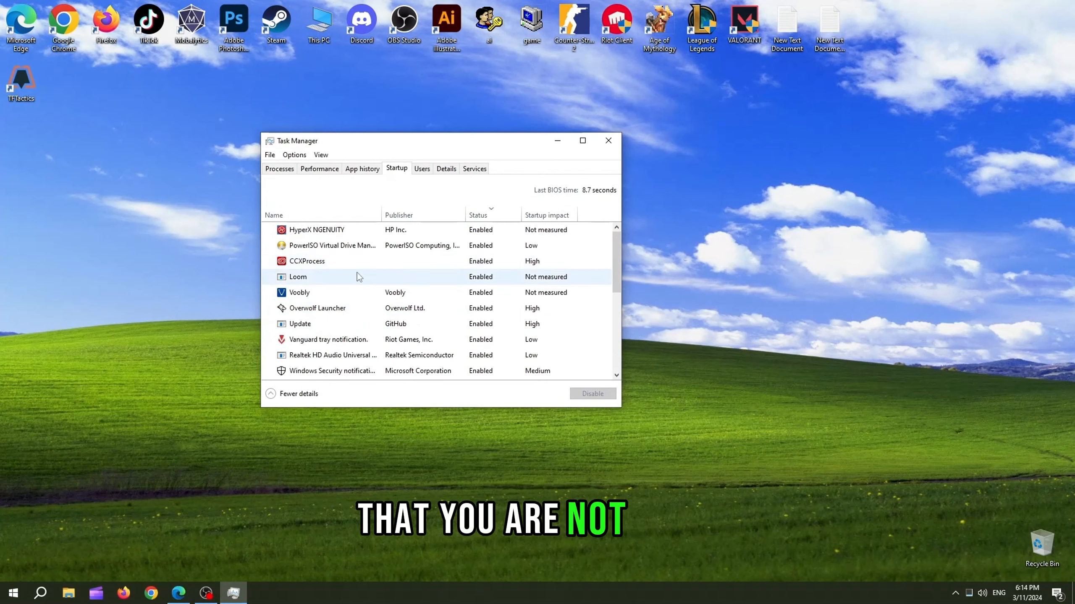
Disable Overwolf Launcher from launching at startup.
{"action": "scroll", "coordinate": [345, 320], "scroll_direction": "down", "scroll_amount": 1}
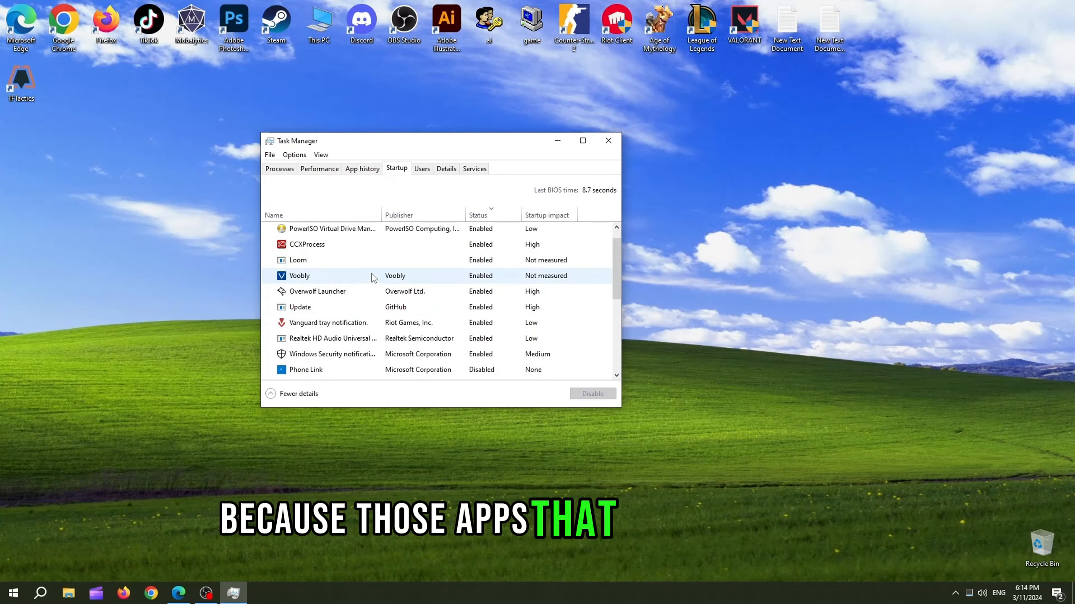
{"action": "right_click", "coordinate": [360, 293]}
{"action": "left_click", "coordinate": [332, 295]}
{"action": "right_click", "coordinate": [331, 295]}
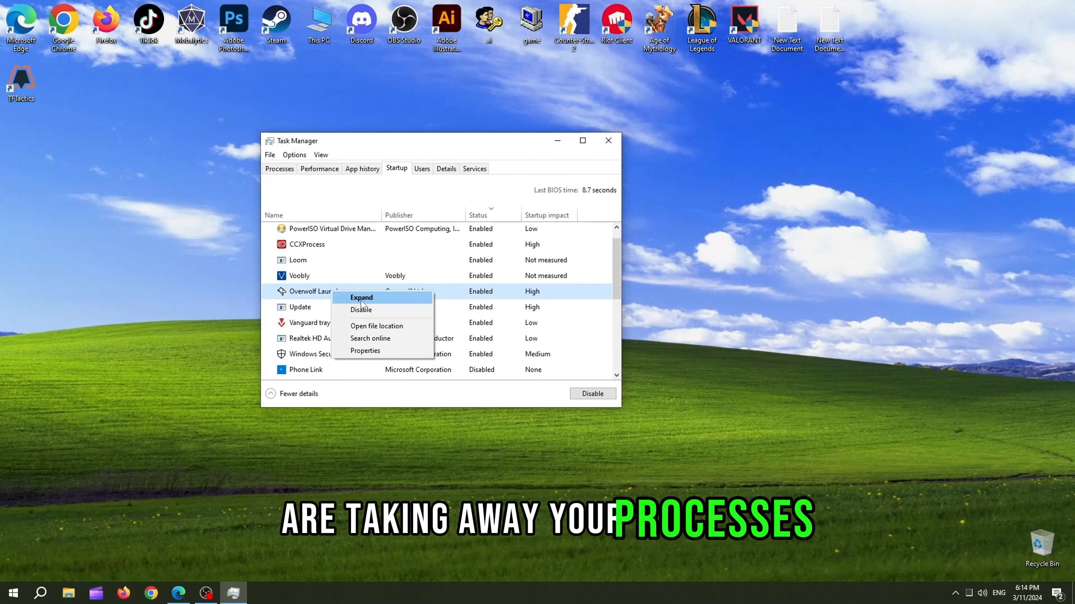
{"action": "left_click", "coordinate": [364, 308]}
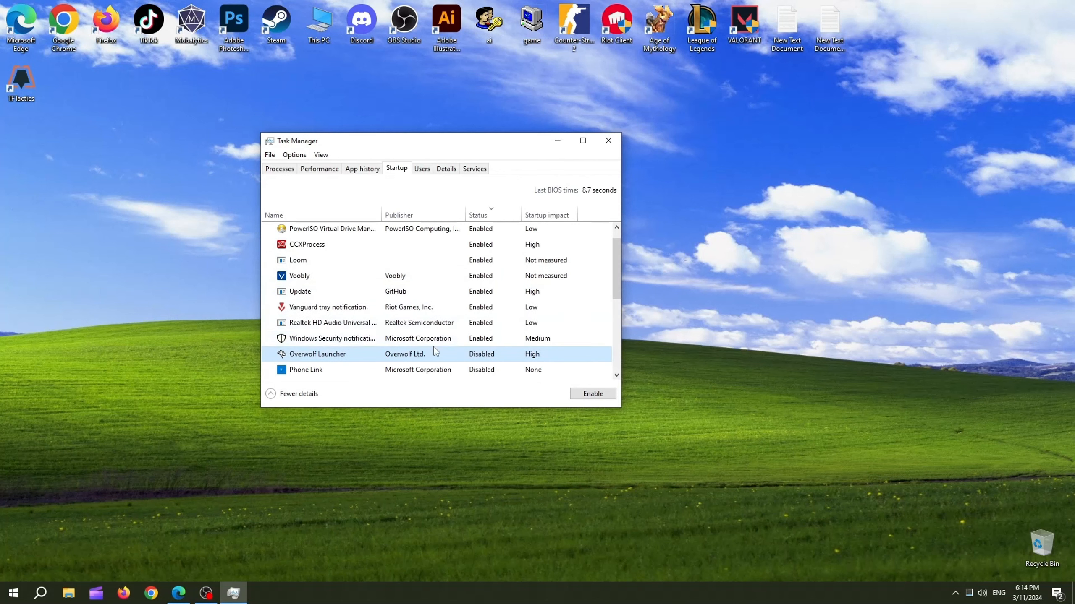
Disable the PowerISO Virtual Drive Manager, CCXProcess and Loom startup entries.
{"action": "scroll", "coordinate": [360, 314], "scroll_direction": "up", "scroll_amount": 1}
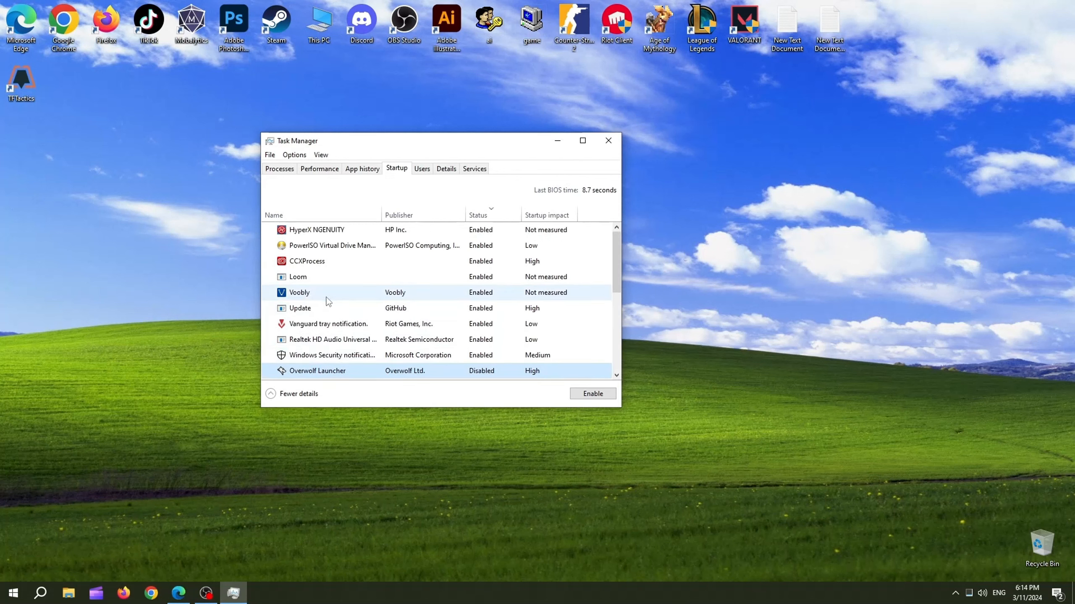
{"action": "right_click", "coordinate": [339, 245]}
{"action": "left_click", "coordinate": [360, 250]}
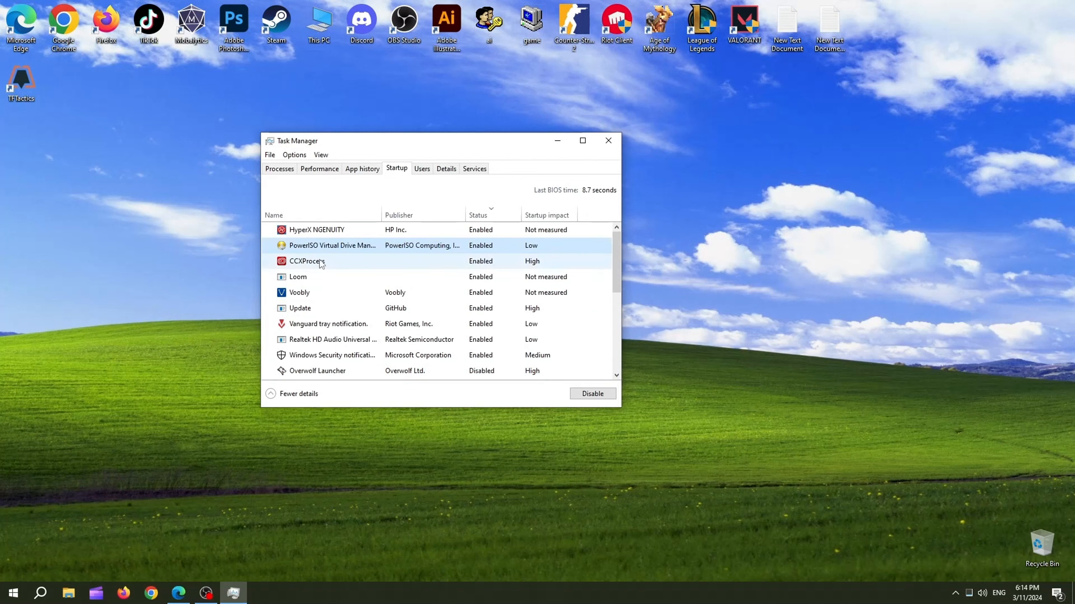
{"action": "right_click", "coordinate": [326, 250]}
{"action": "left_click", "coordinate": [372, 270]}
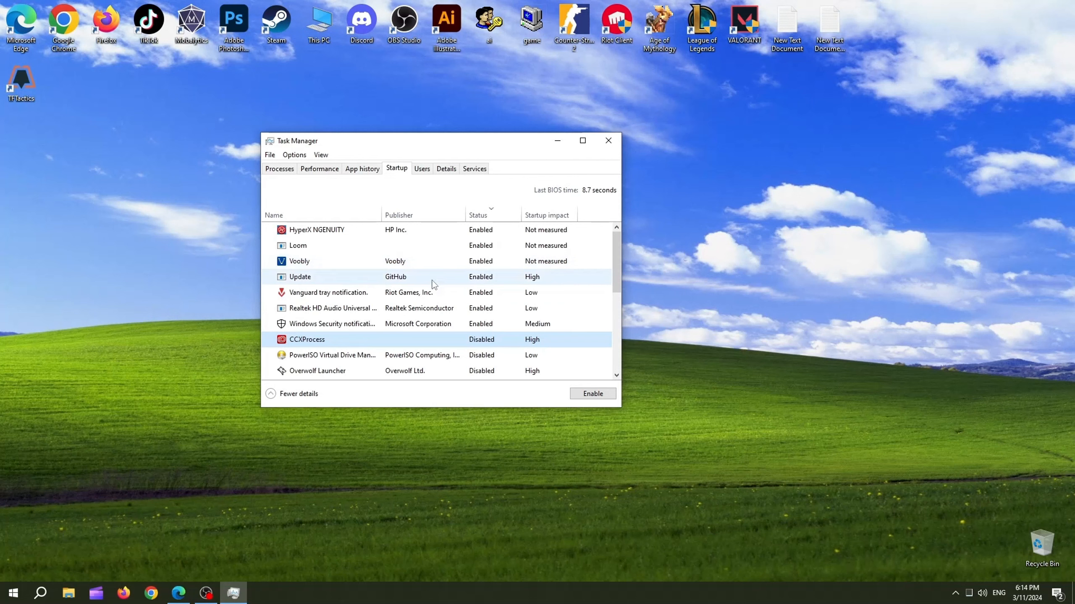
{"action": "right_click", "coordinate": [379, 250]}
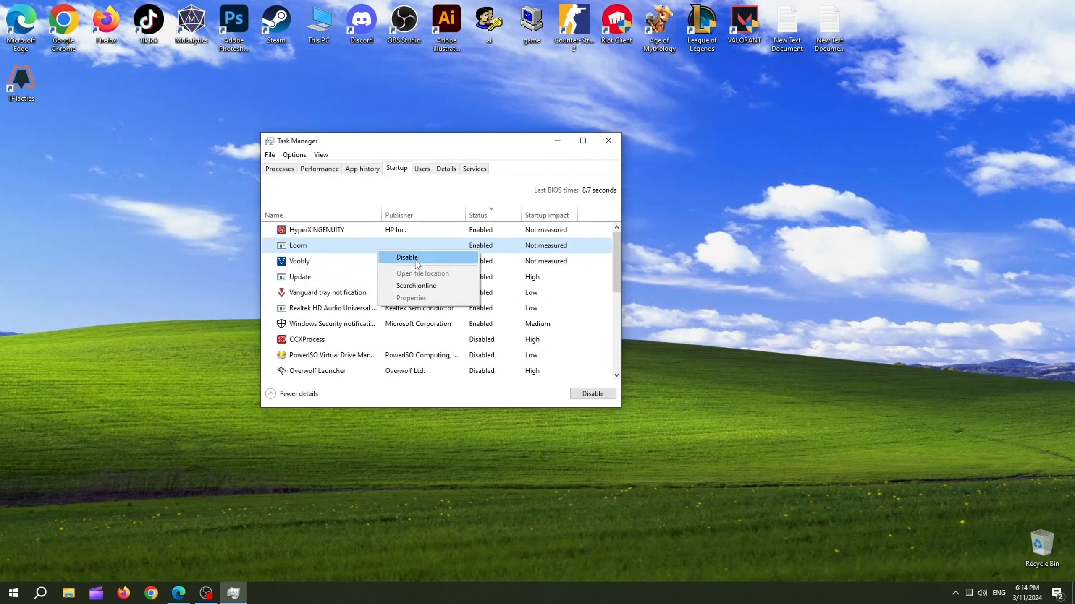
{"action": "left_click", "coordinate": [408, 258]}
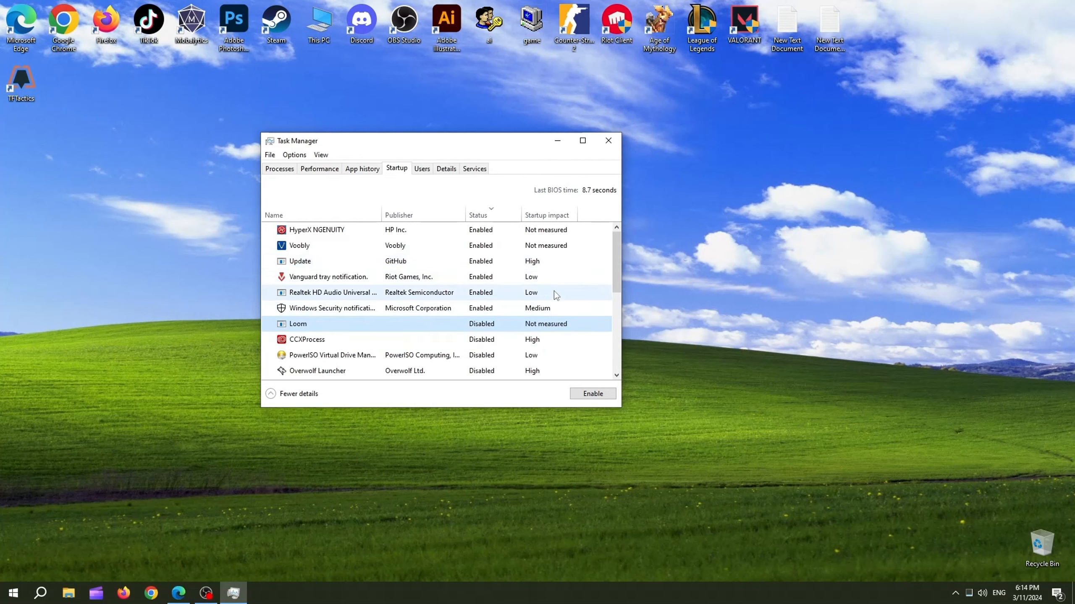
Close Task Manager and refresh the desktop.
{"action": "left_click", "coordinate": [607, 141]}
{"action": "right_click", "coordinate": [486, 328]}
{"action": "left_click", "coordinate": [499, 363]}
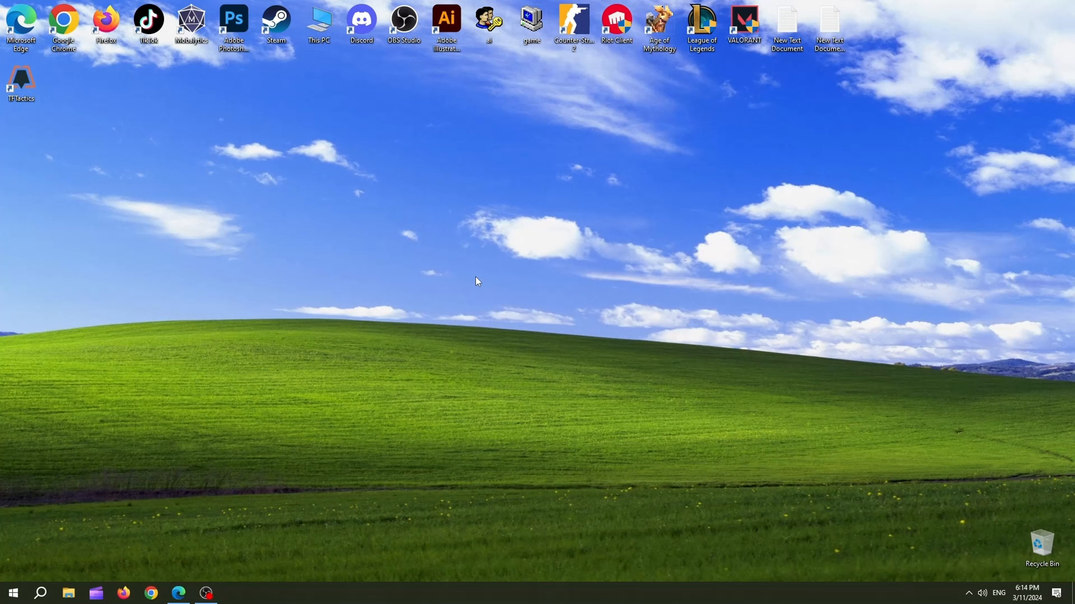
Open the Run dialog from search and run %temp% to open the Temp folder.
{"action": "left_click", "coordinate": [40, 593]}
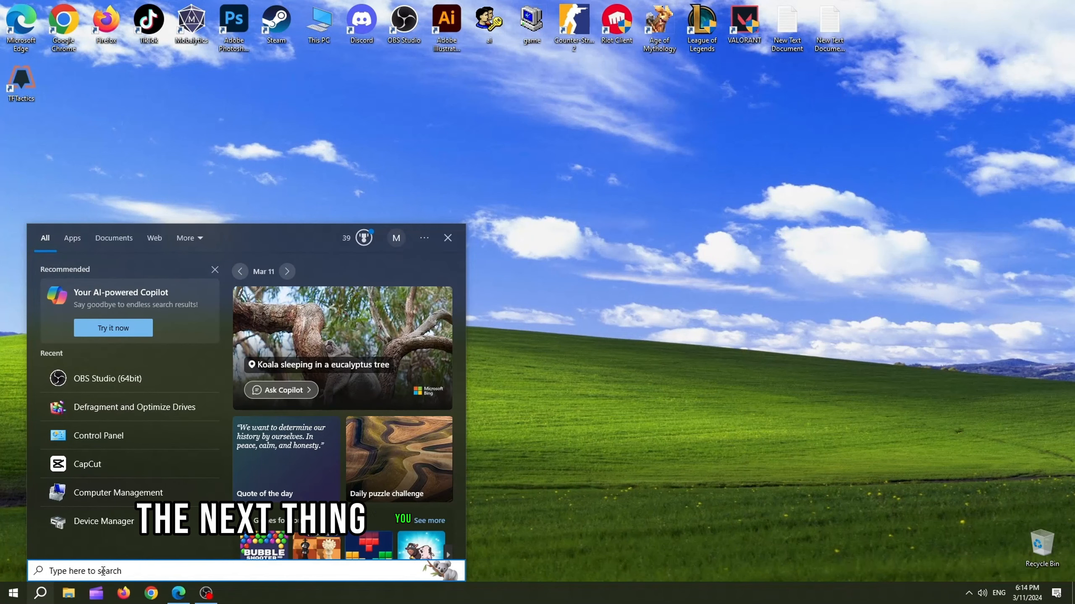
{"action": "type", "text": "run"}
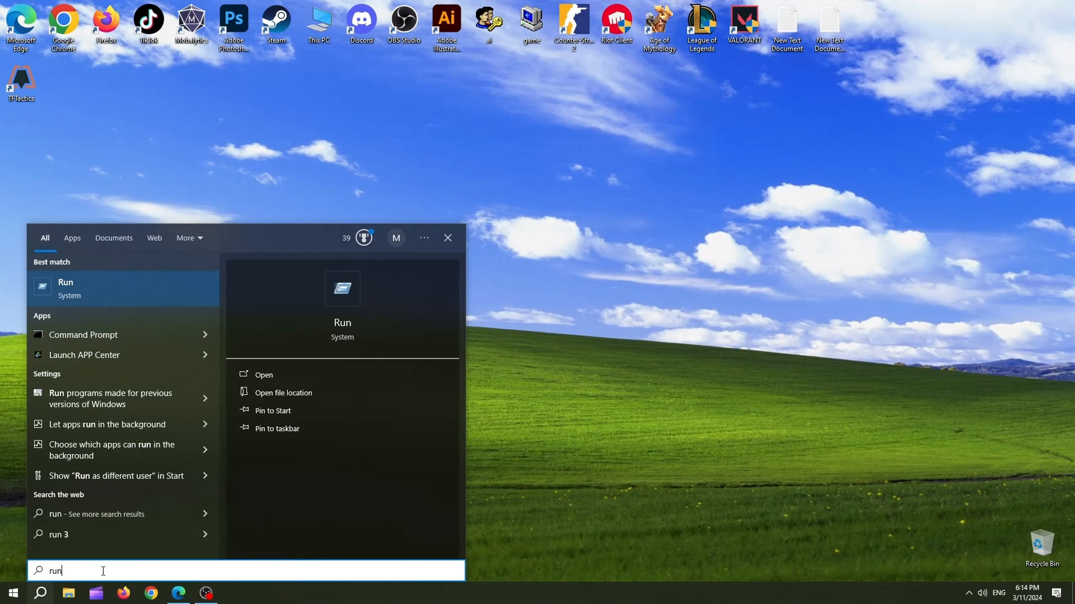
{"action": "key", "text": "Return"}
{"action": "type", "text": "%"}
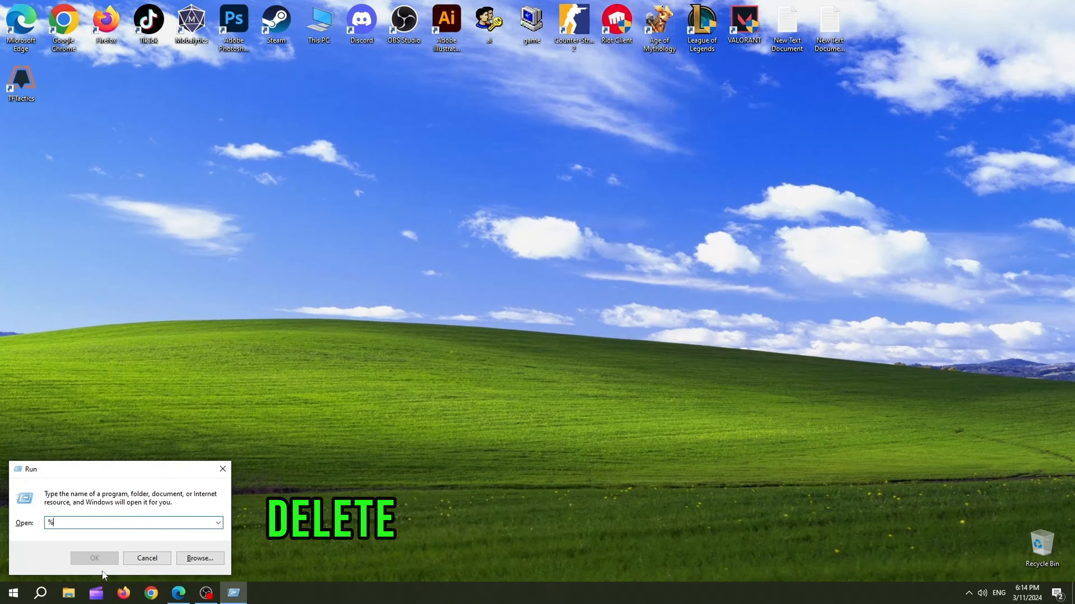
{"action": "type", "text": "temp%"}
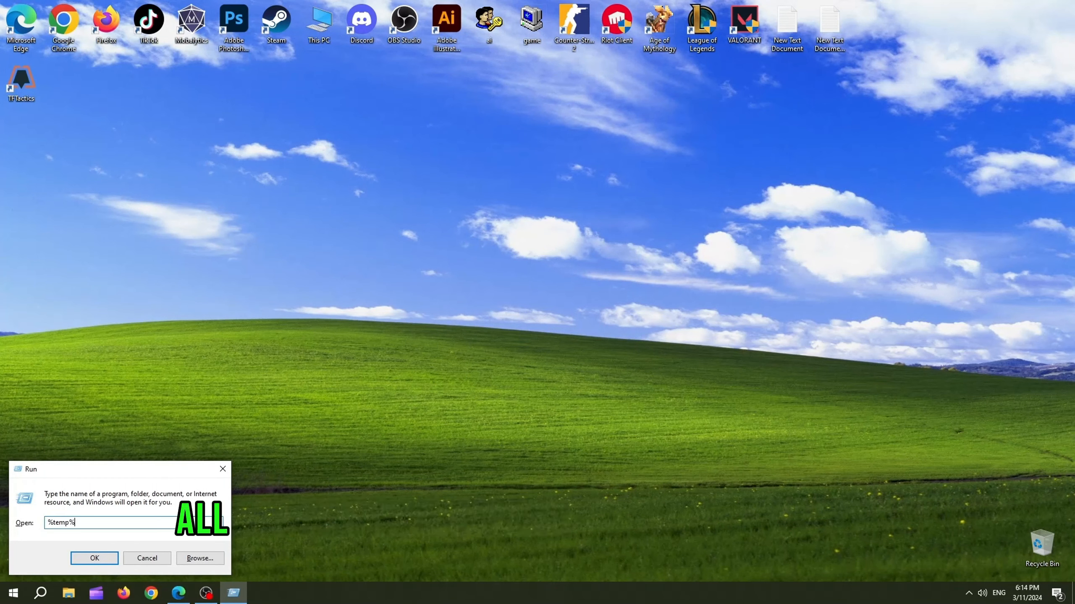
{"action": "key", "text": "Return"}
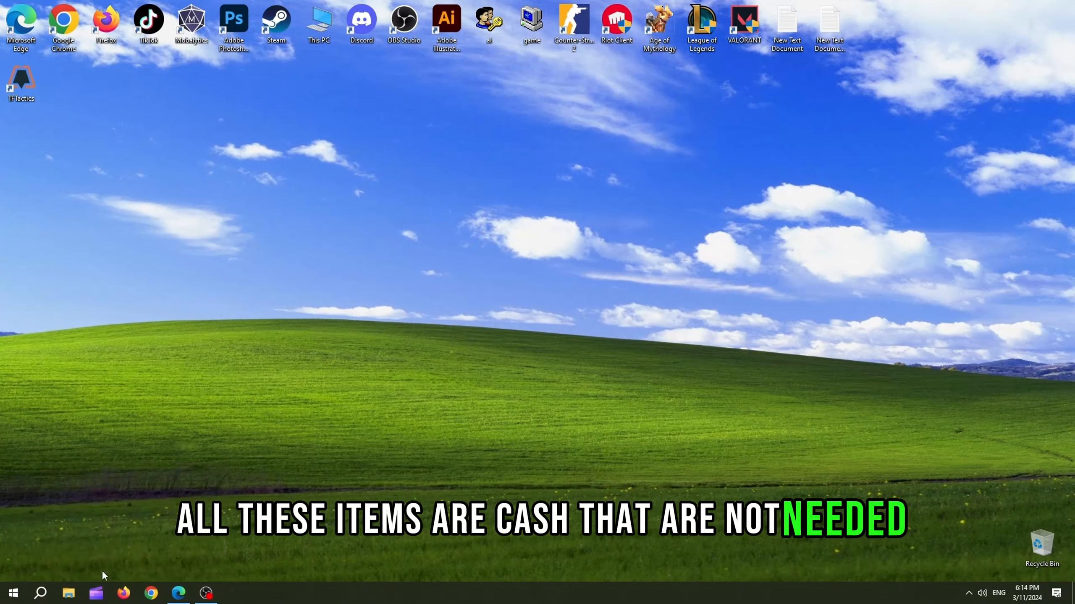
Select all items in the Temp folder and delete them.
{"action": "scroll", "coordinate": [453, 435], "scroll_direction": "down", "scroll_amount": 1}
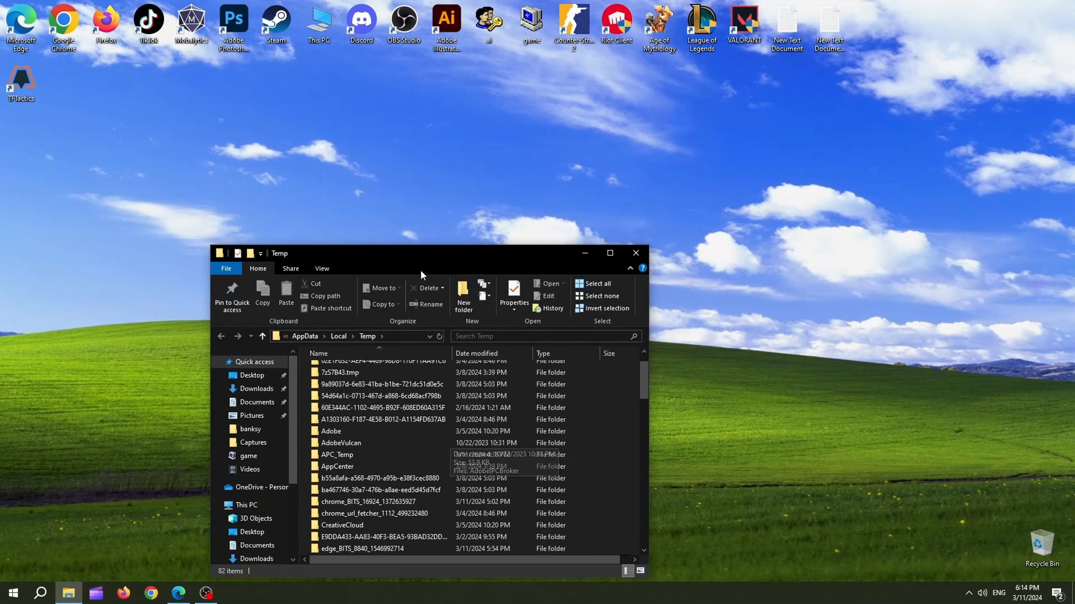
{"action": "left_click_drag", "start_coordinate": [440, 254], "coordinate": [509, 161]}
{"action": "scroll", "coordinate": [495, 348], "scroll_direction": "down", "scroll_amount": 2}
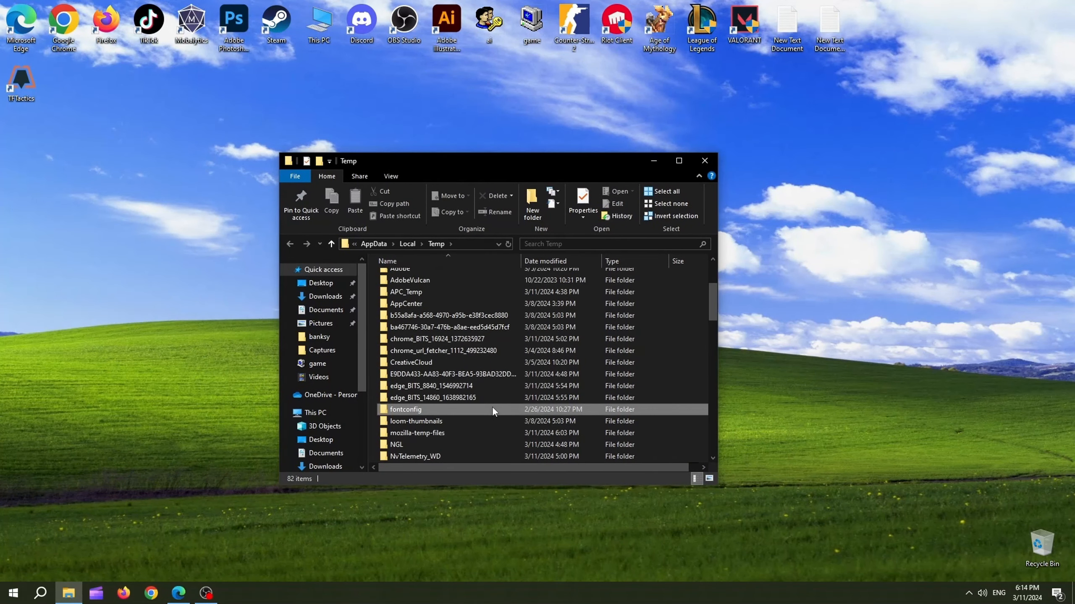
{"action": "key", "text": "ctrl+a"}
{"action": "scroll", "coordinate": [471, 380], "scroll_direction": "up", "scroll_amount": 3}
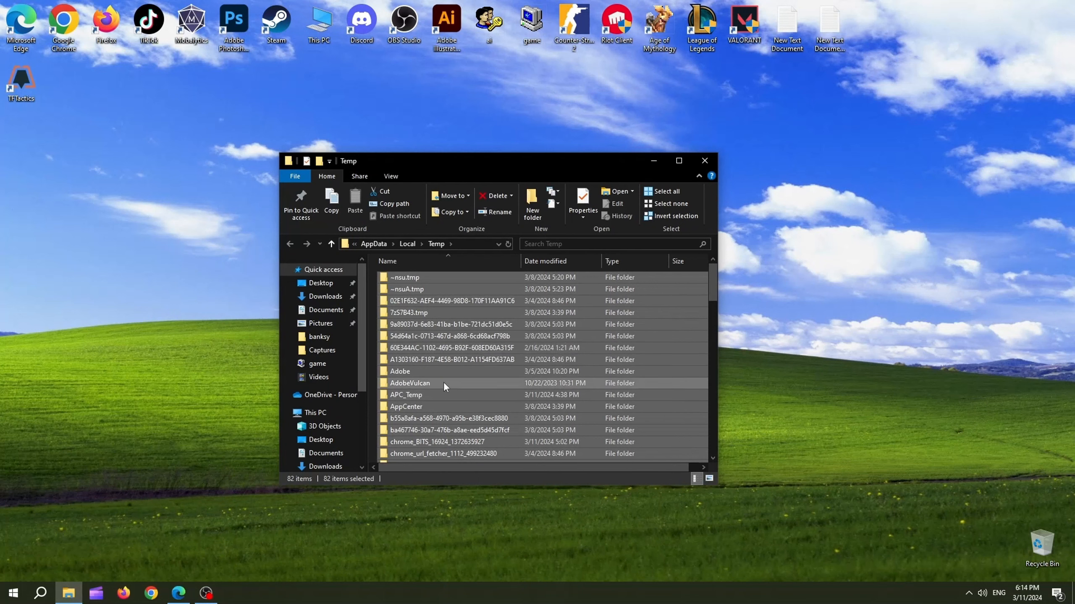
{"action": "right_click", "coordinate": [481, 328]}
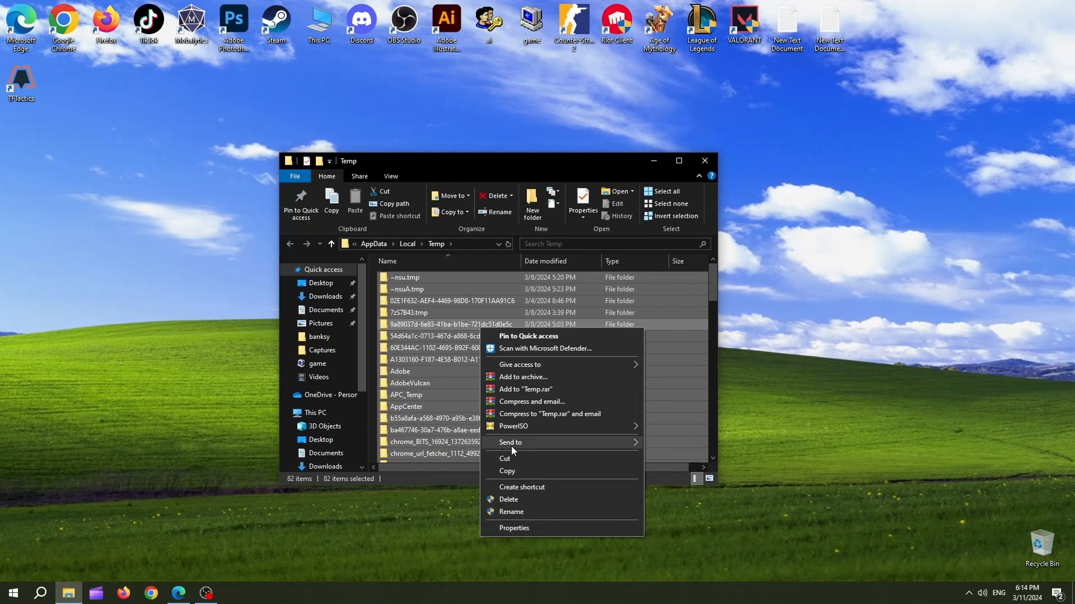
{"action": "left_click", "coordinate": [507, 498]}
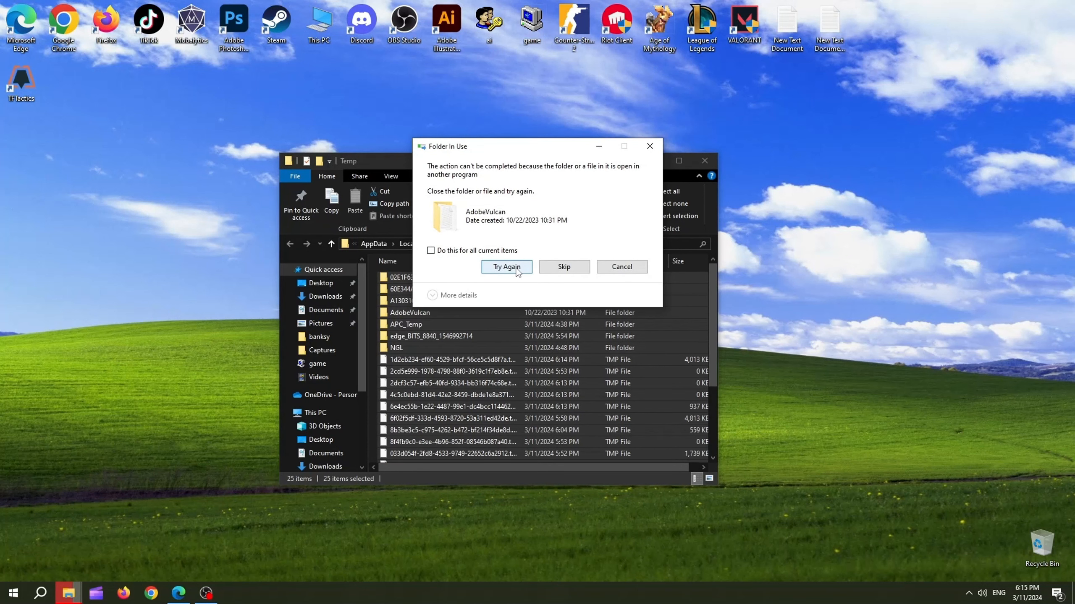
Skip the in-use items that cannot be deleted and close the Temp folder window.
{"action": "left_click", "coordinate": [515, 266]}
{"action": "left_click", "coordinate": [554, 267]}
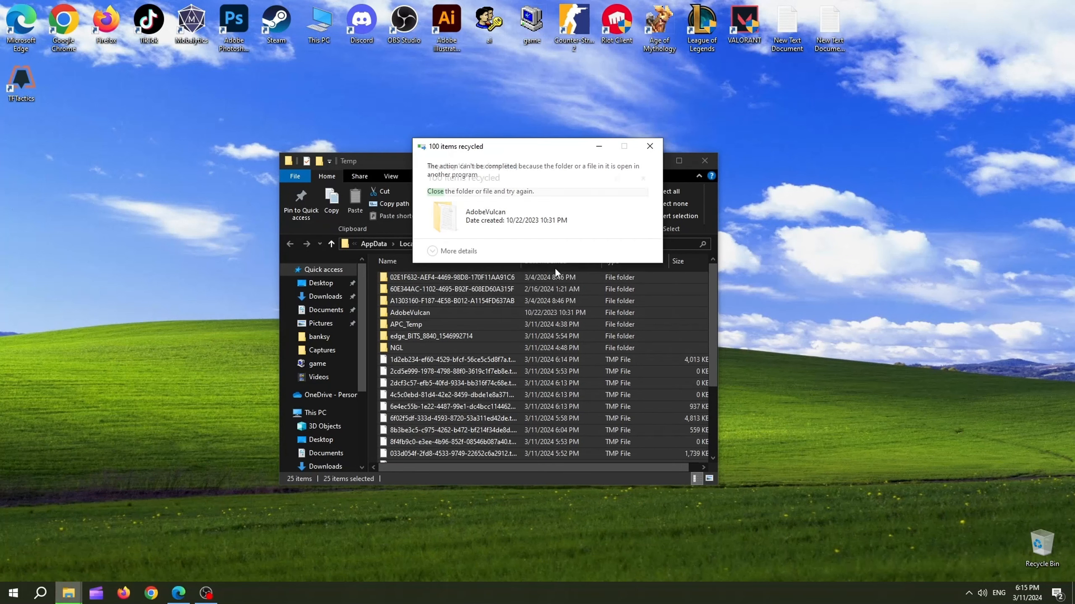
{"action": "left_click", "coordinate": [560, 268]}
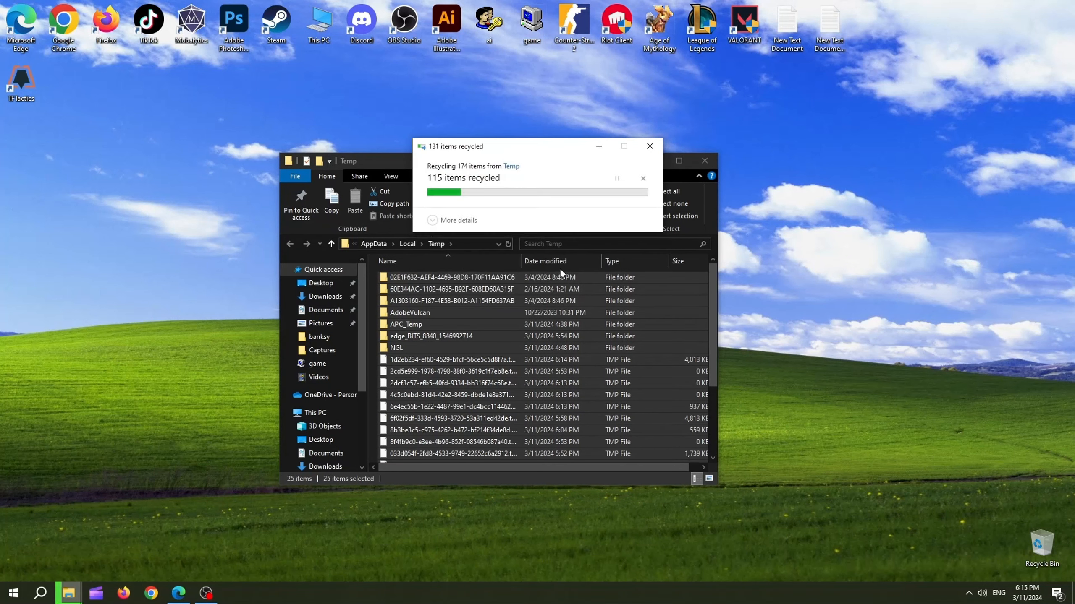
{"action": "left_click", "coordinate": [558, 268]}
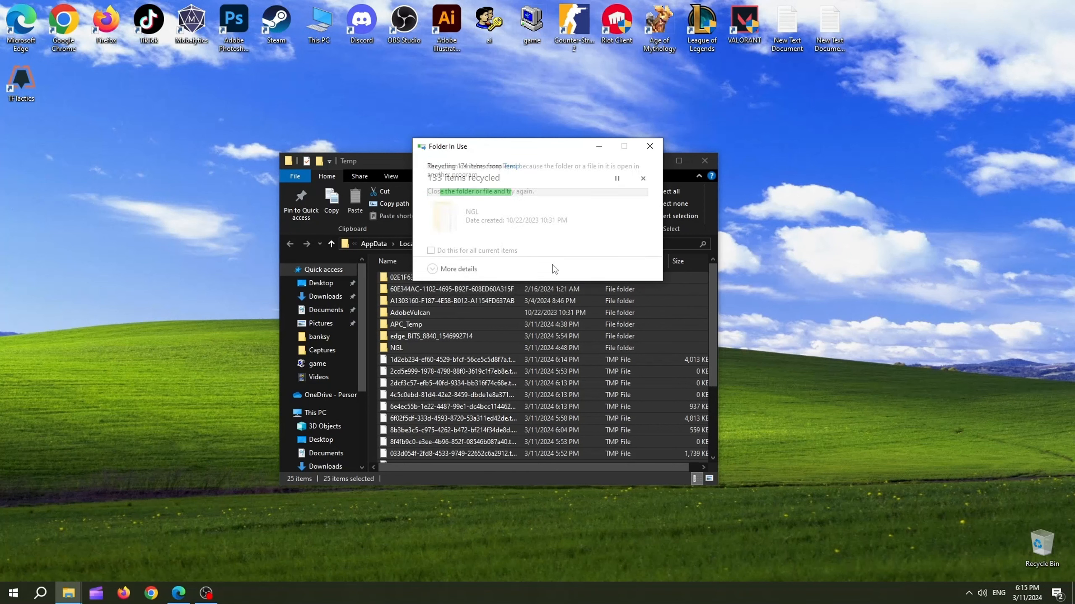
{"action": "left_click", "coordinate": [554, 267]}
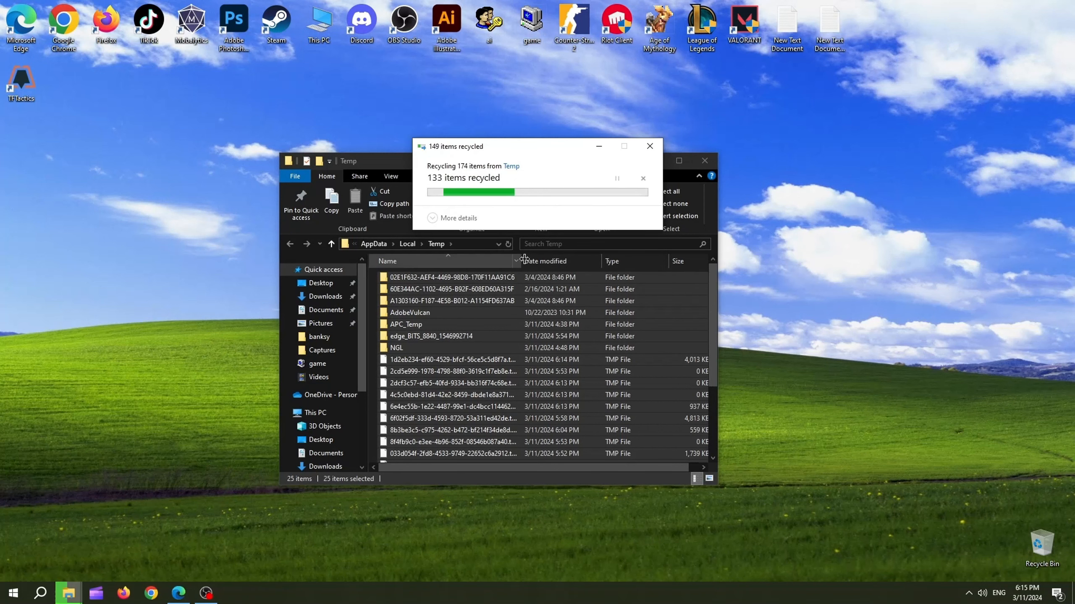
{"action": "left_click", "coordinate": [492, 252]}
{"action": "left_click", "coordinate": [565, 269]}
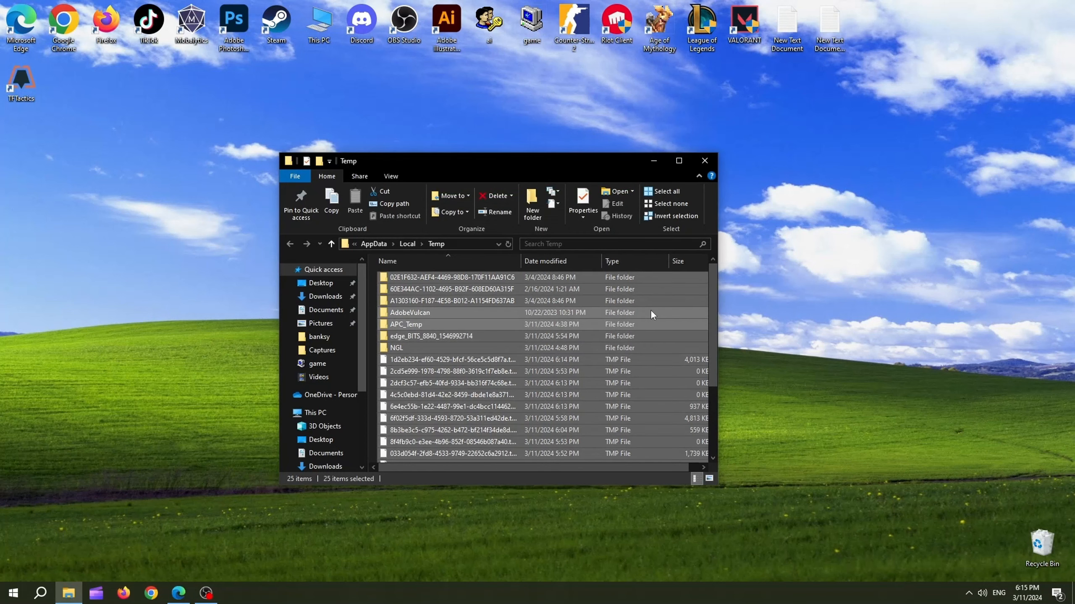
{"action": "left_click", "coordinate": [705, 159]}
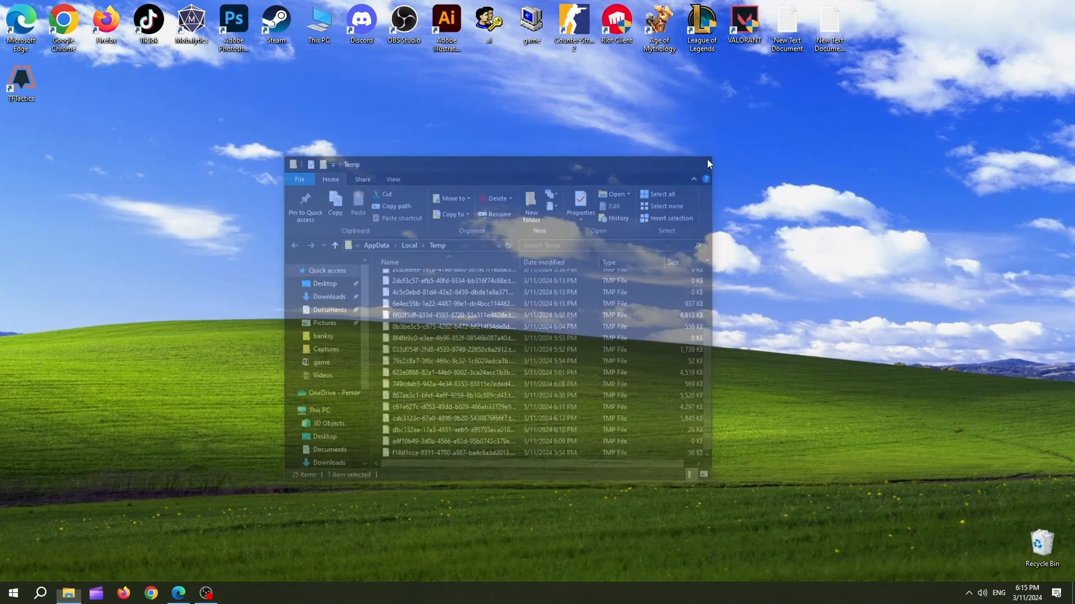
Refresh the desktop several times.
{"action": "right_click", "coordinate": [421, 399]}
{"action": "left_click", "coordinate": [458, 435]}
{"action": "right_click", "coordinate": [485, 271]}
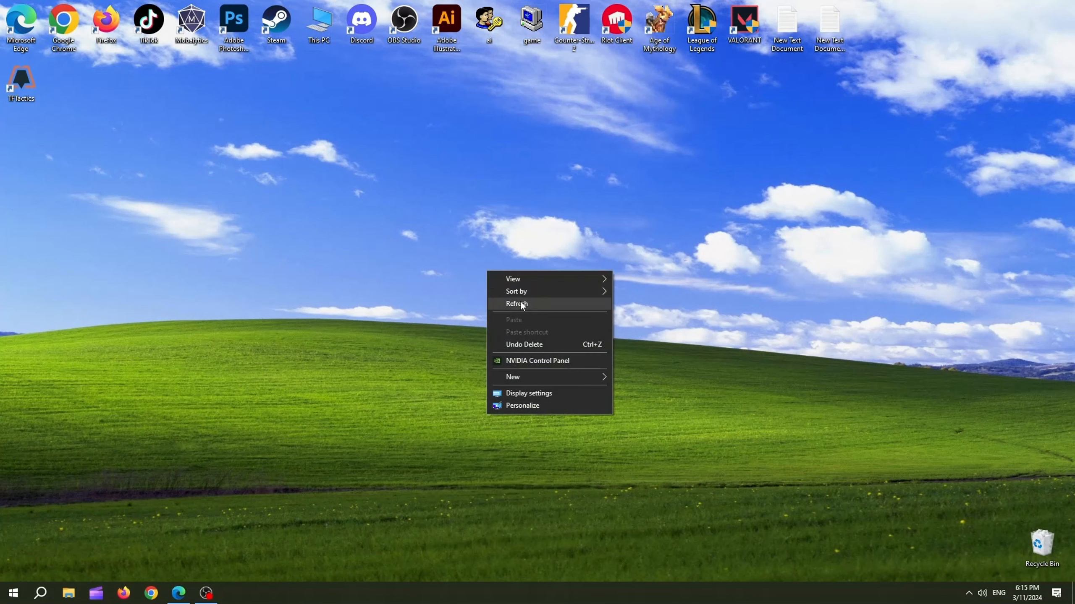
{"action": "left_click", "coordinate": [520, 300]}
{"action": "right_click", "coordinate": [449, 285]}
{"action": "left_click", "coordinate": [465, 318]}
{"action": "right_click", "coordinate": [443, 292]}
{"action": "left_click", "coordinate": [474, 322]}
{"action": "right_click", "coordinate": [455, 310]}
{"action": "left_click", "coordinate": [486, 341]}
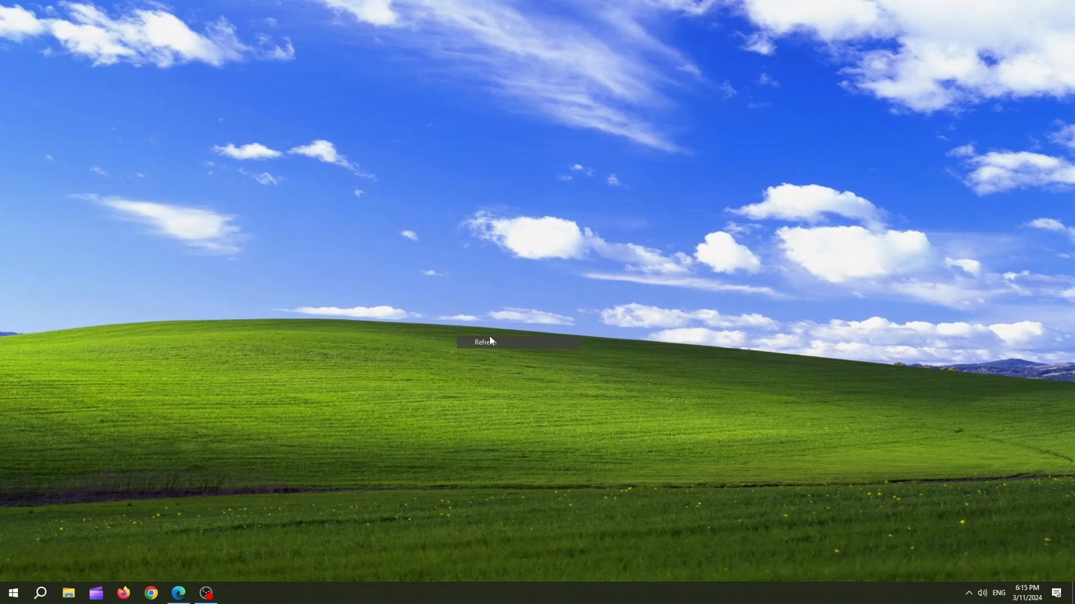
{"action": "right_click", "coordinate": [454, 310]}
{"action": "left_click", "coordinate": [500, 343]}
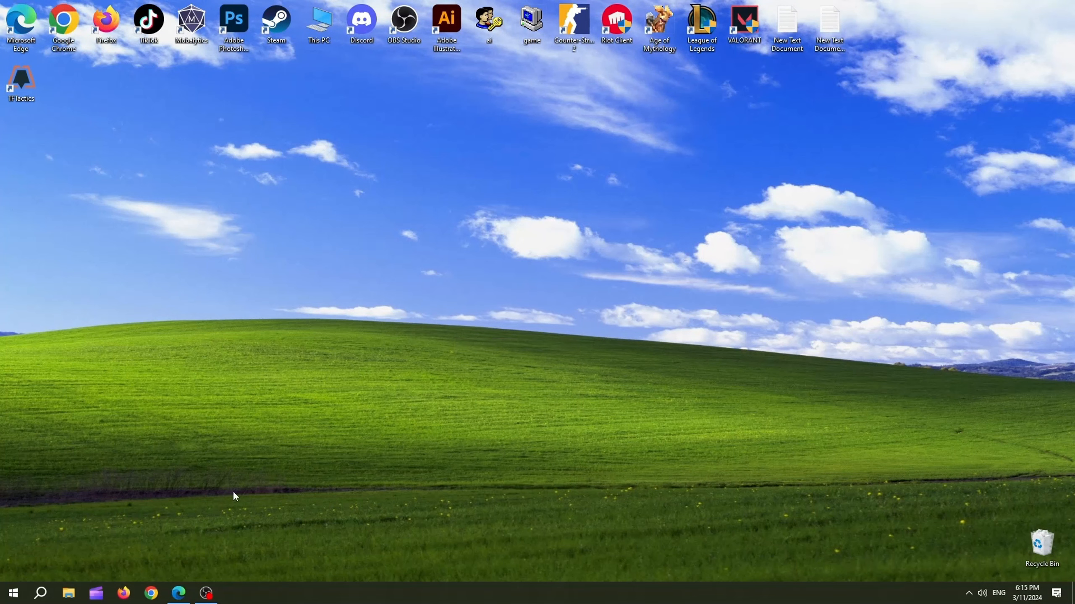
Open Defragment and Optimize Drives from search, optimize the C: drive, and close the window.
{"action": "left_click", "coordinate": [45, 593]}
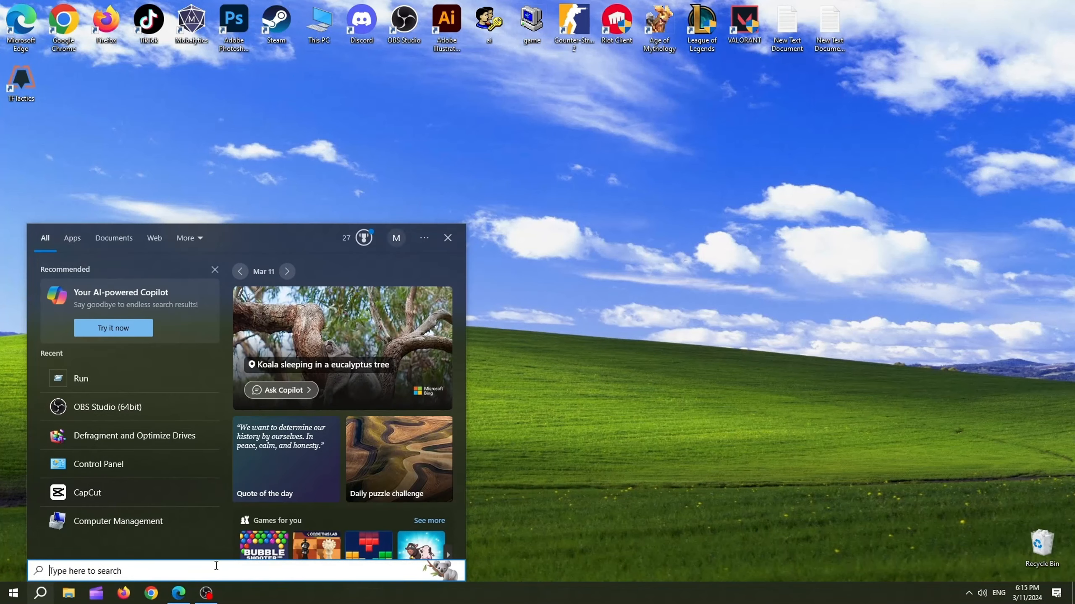
{"action": "type", "text": "def"}
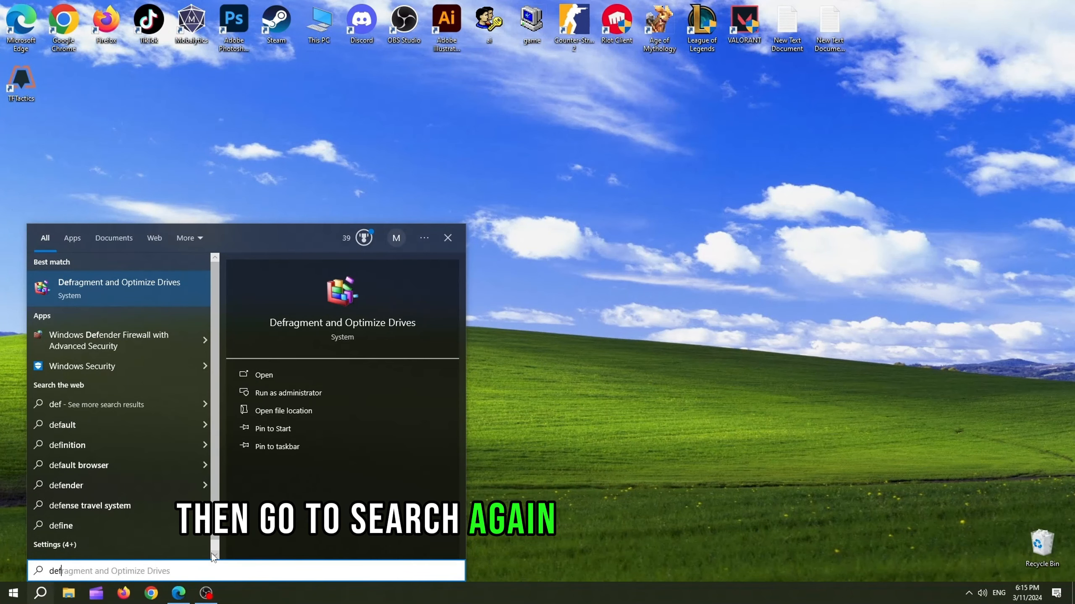
{"action": "left_click", "coordinate": [93, 292]}
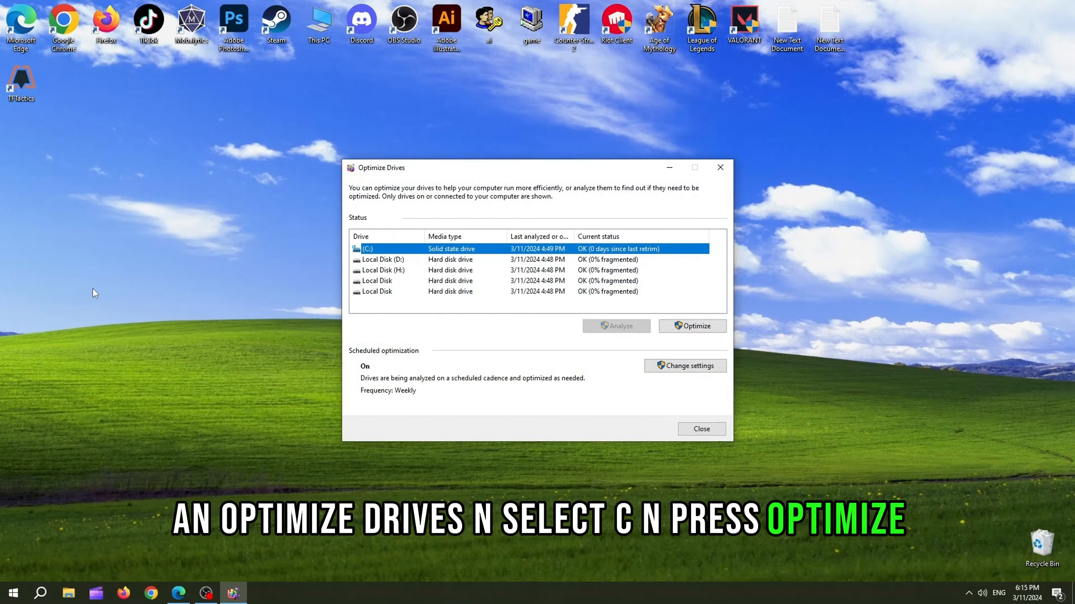
{"action": "left_click", "coordinate": [693, 326]}
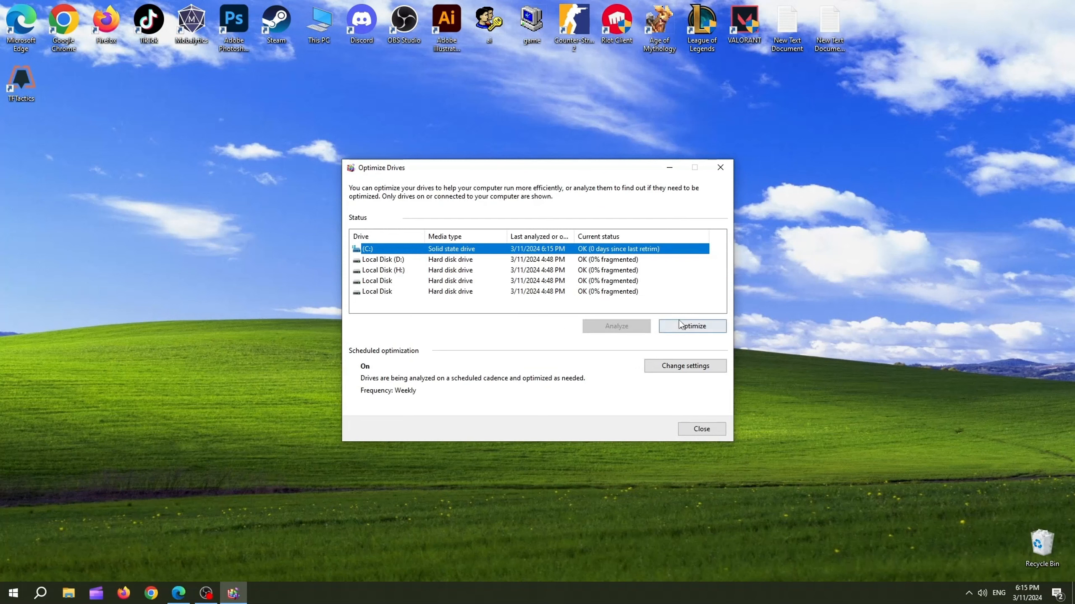
{"action": "left_click", "coordinate": [692, 325]}
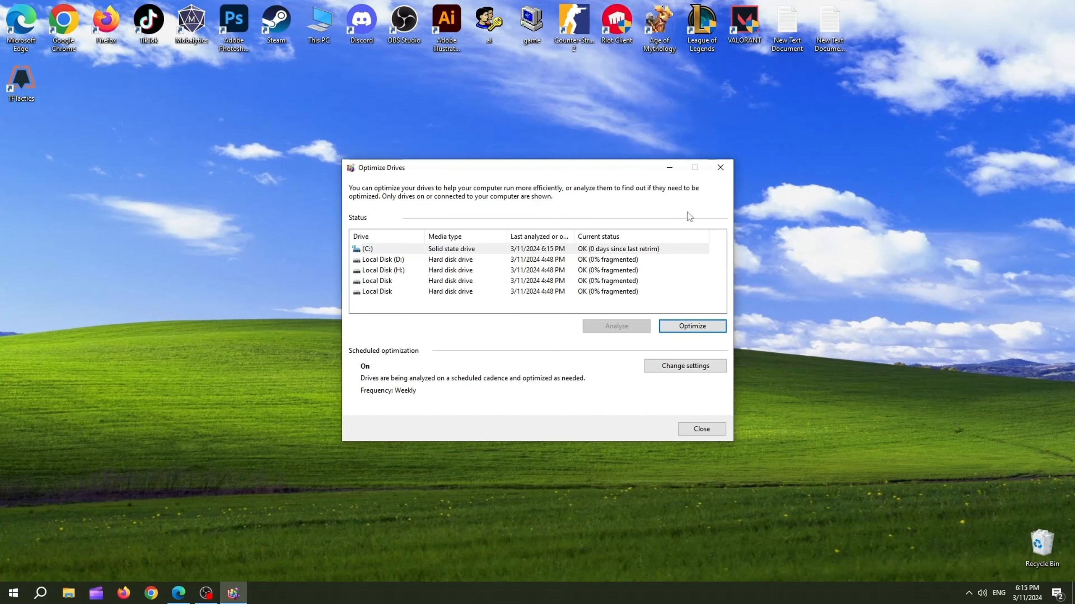
{"action": "left_click", "coordinate": [718, 170]}
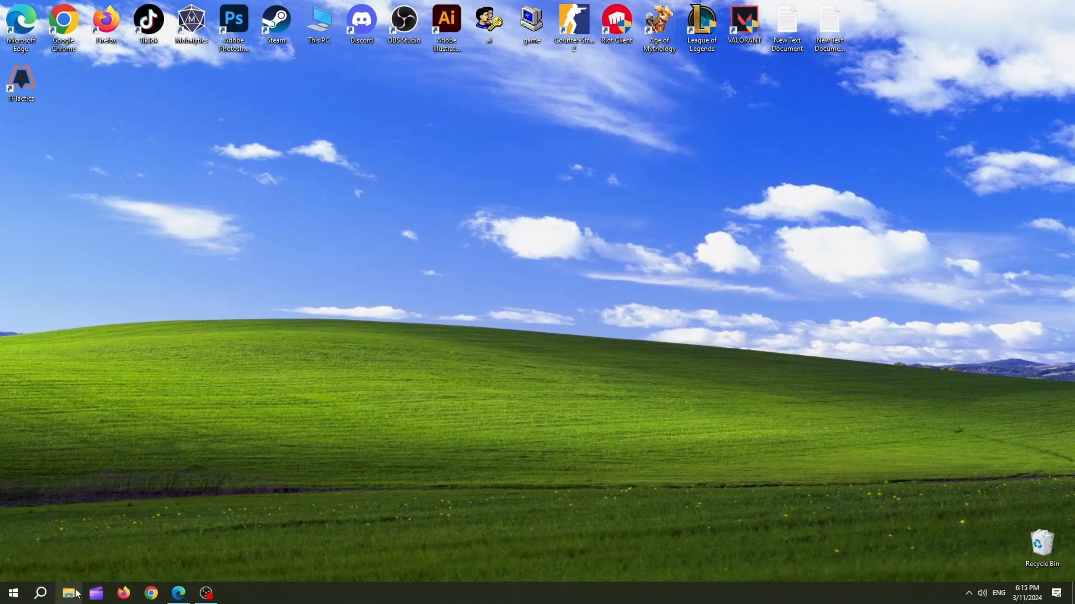
{"action": "left_click", "coordinate": [22, 595]}
{"action": "left_click", "coordinate": [408, 374]}
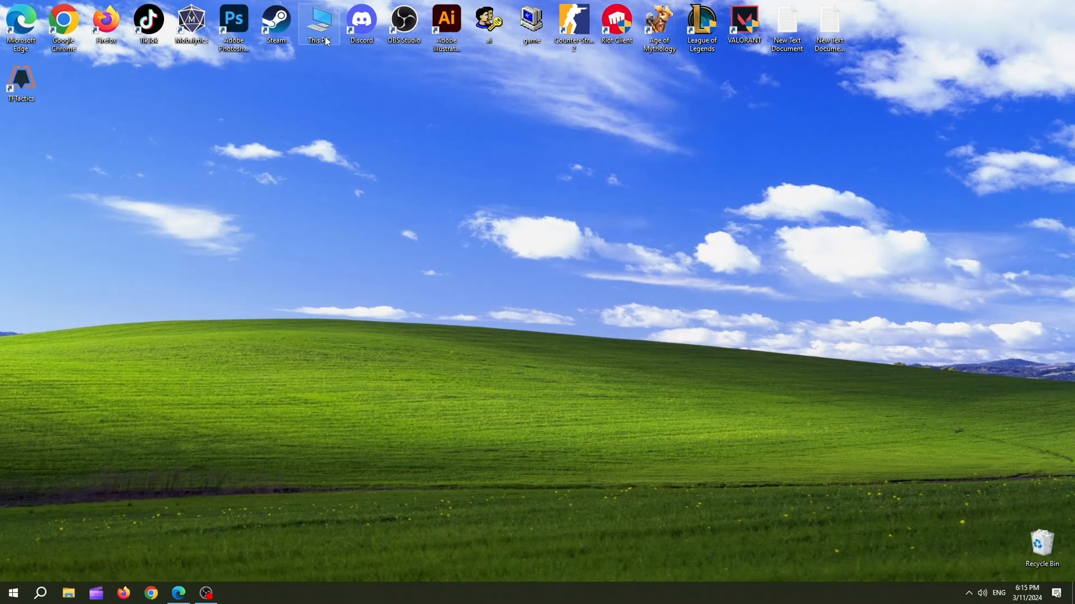
Open This PC's system properties, go to advanced system settings, and apply Adjust for best performance in the visual effects options.
{"action": "double_click", "coordinate": [321, 25]}
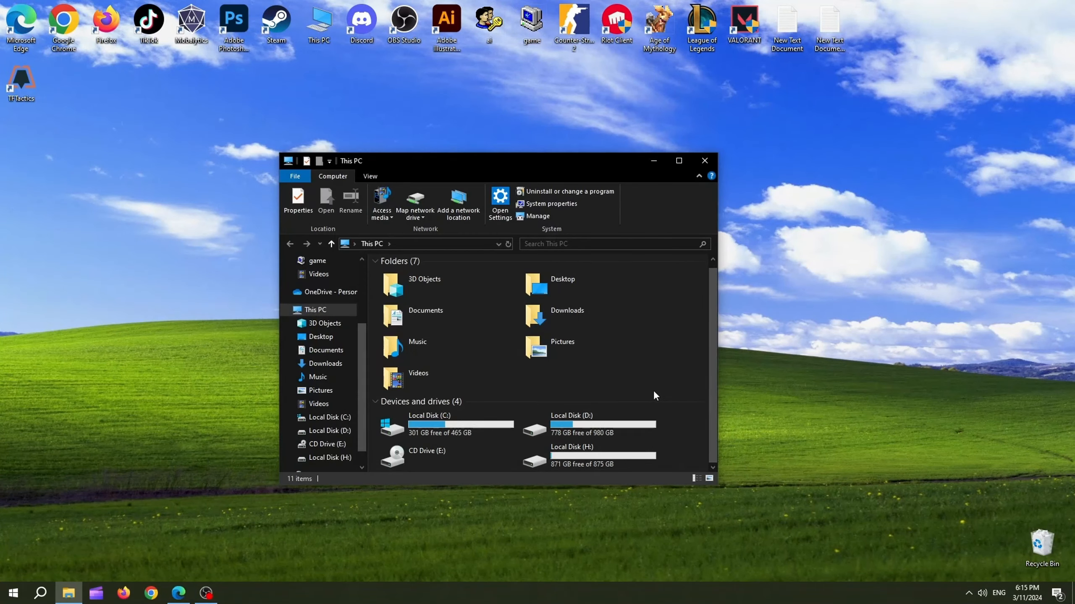
{"action": "right_click", "coordinate": [680, 439]}
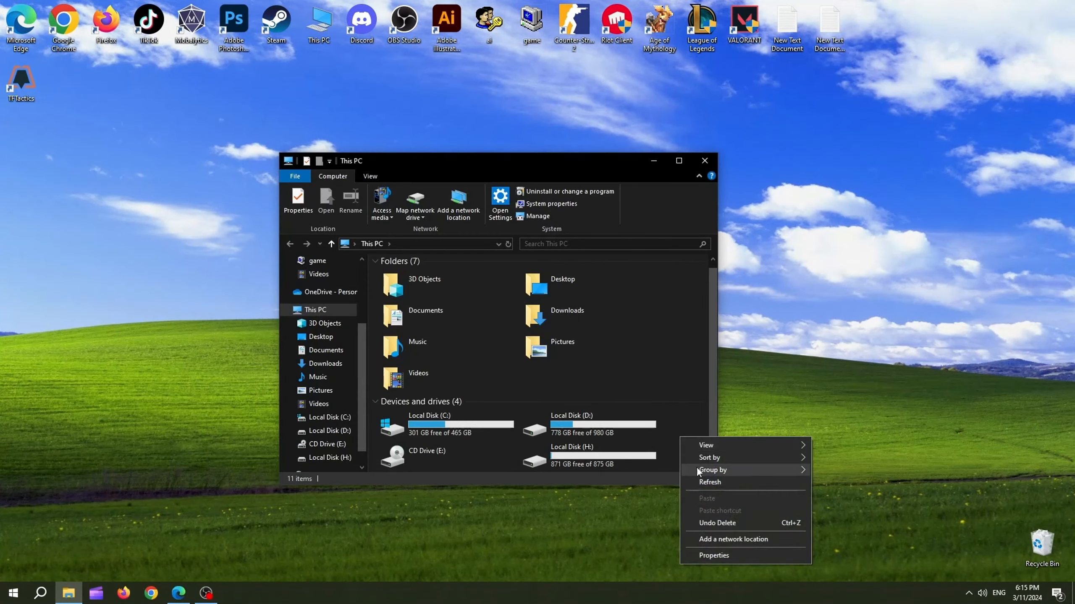
{"action": "left_click", "coordinate": [718, 557]}
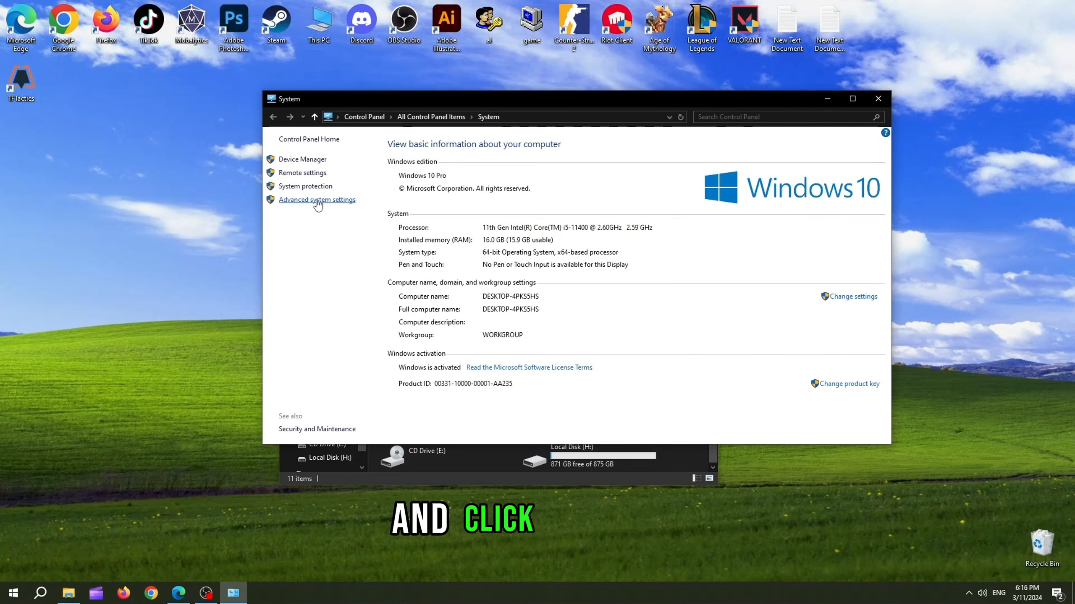
{"action": "left_click", "coordinate": [318, 202]}
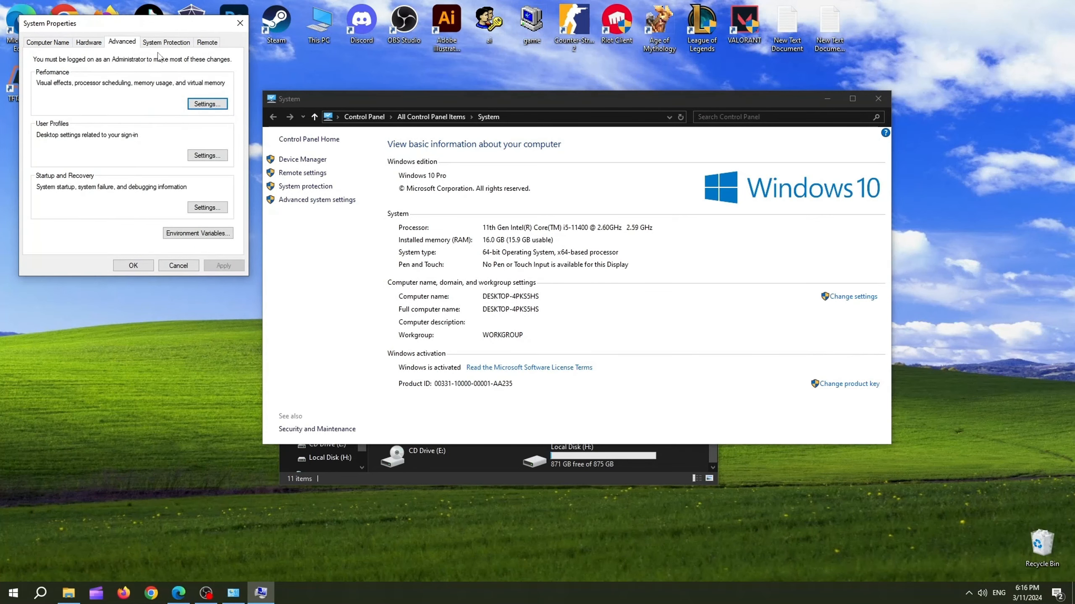
{"action": "left_click", "coordinate": [204, 106]}
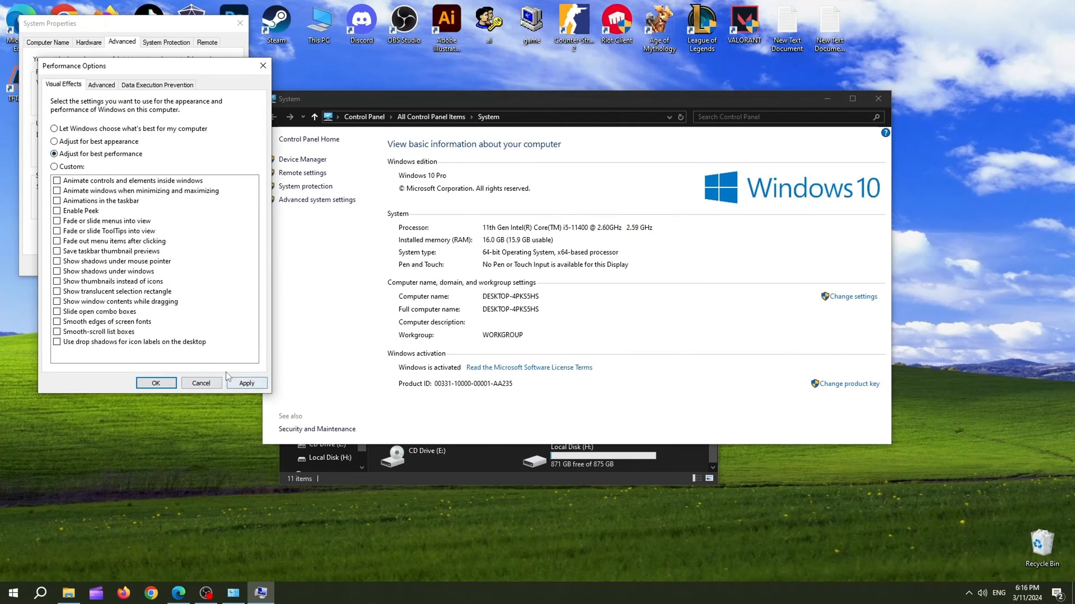
{"action": "left_click", "coordinate": [244, 384]}
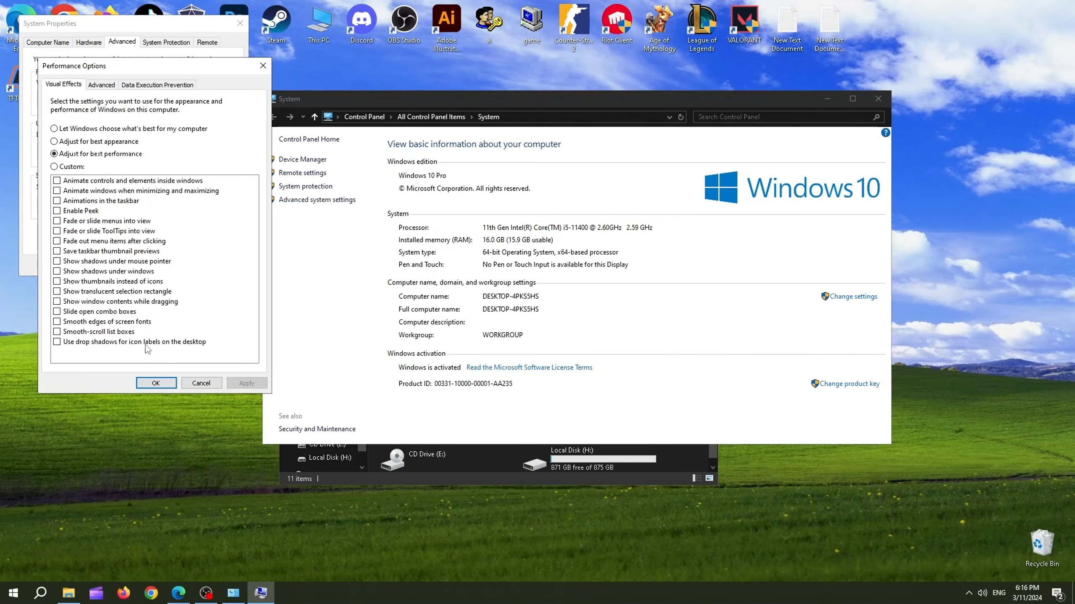
{"action": "left_click", "coordinate": [158, 384]}
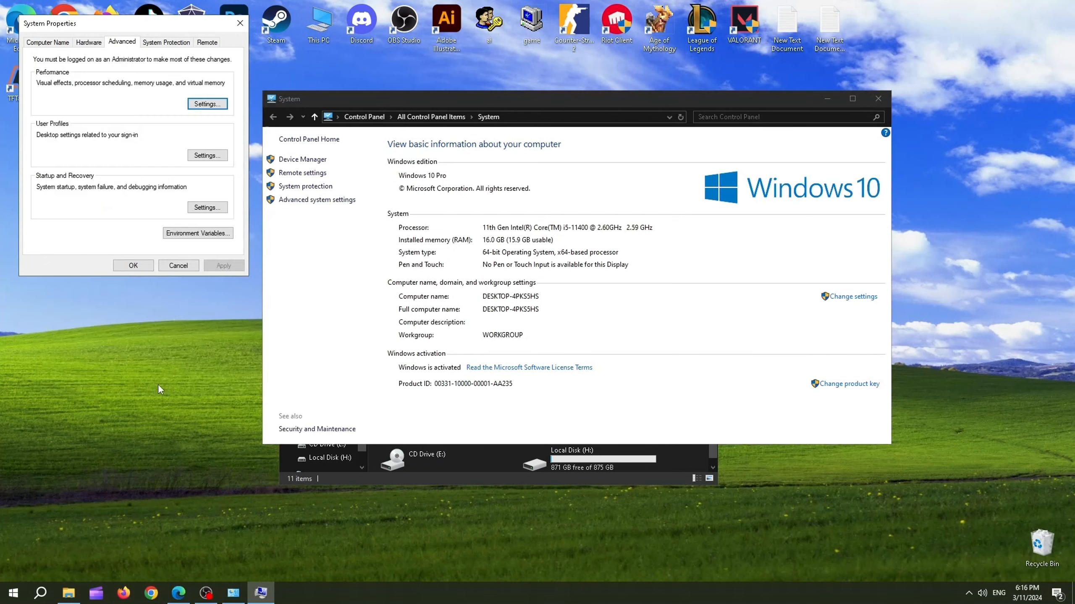
{"action": "left_click", "coordinate": [179, 266]}
{"action": "left_click", "coordinate": [875, 105]}
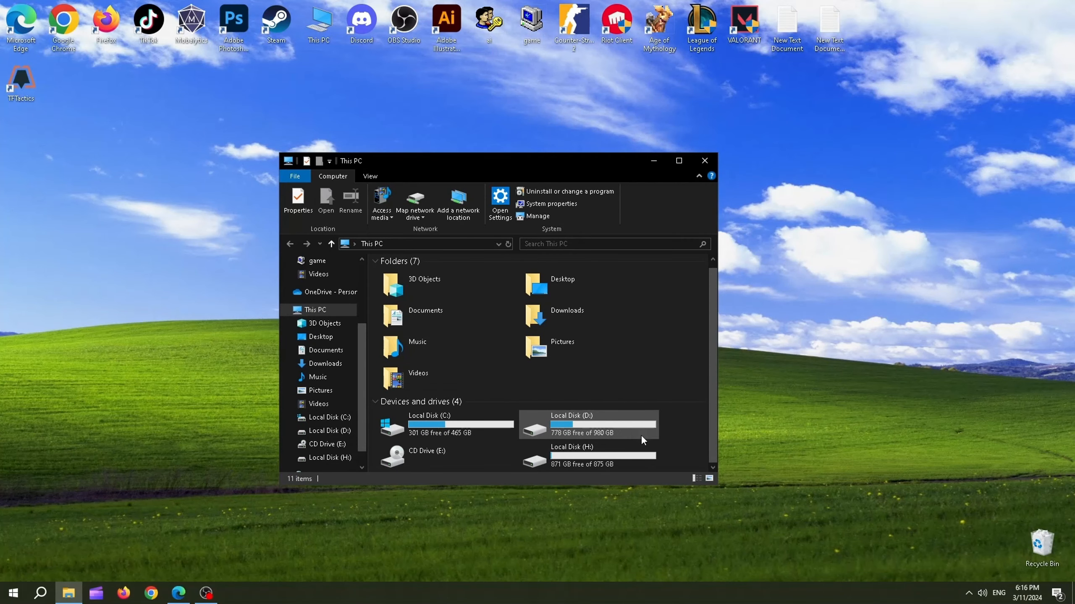
Run Disk Cleanup on the C: drive with Temporary files and the other file categories checked, and delete the files.
{"action": "right_click", "coordinate": [470, 419]}
{"action": "left_click", "coordinate": [516, 410]}
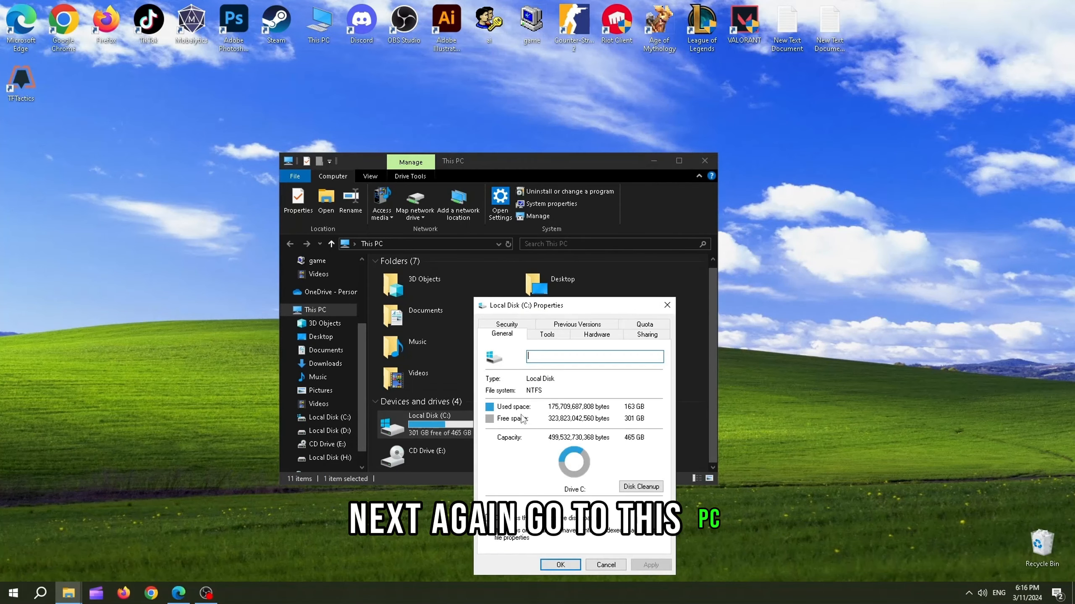
{"action": "left_click", "coordinate": [641, 487]}
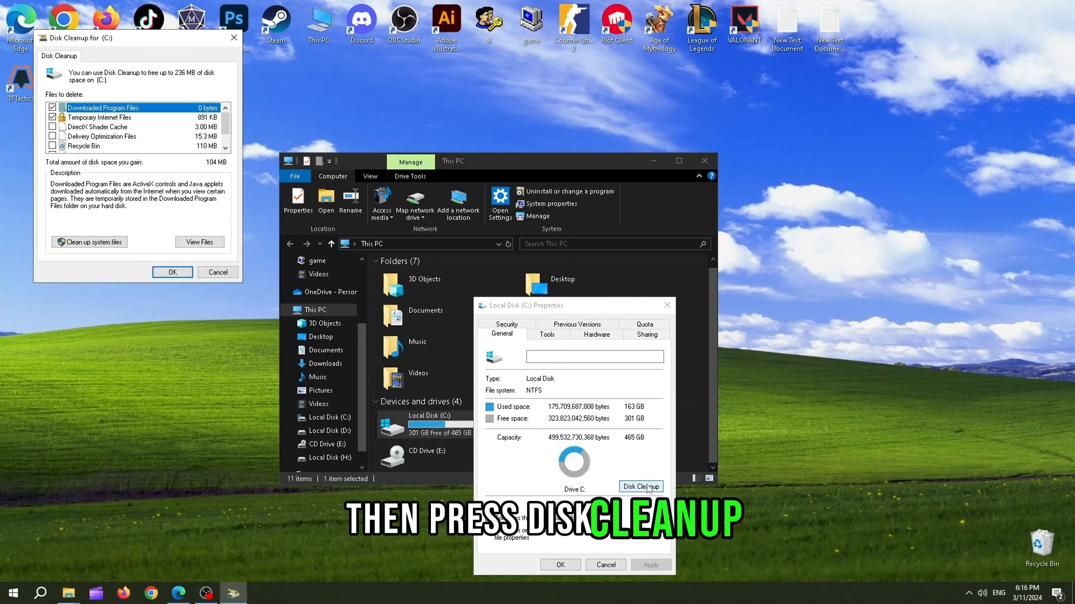
{"action": "left_click_drag", "start_coordinate": [153, 54], "coordinate": [387, 240]}
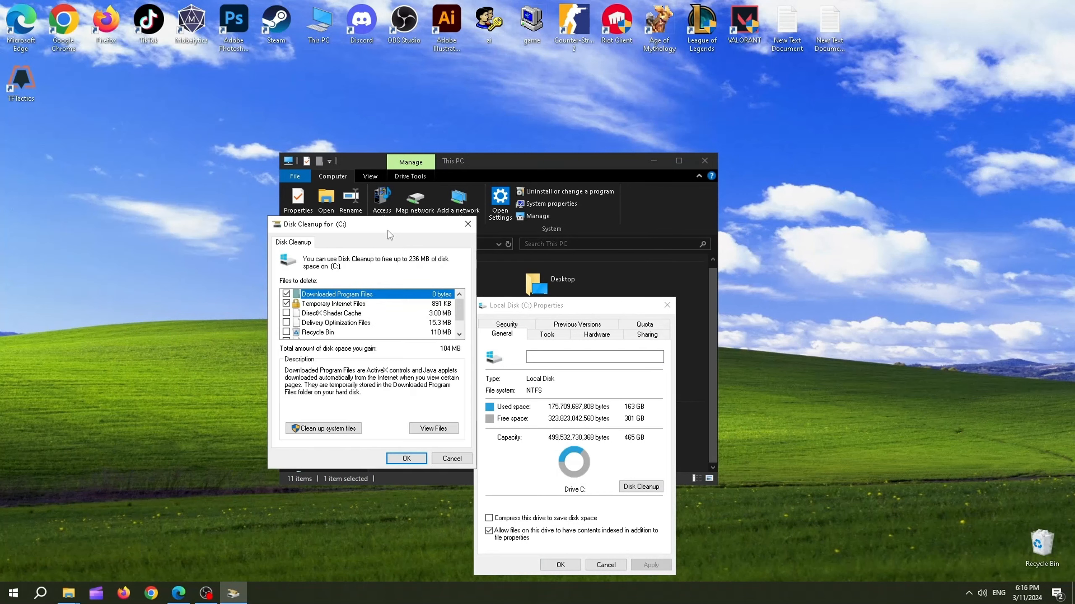
{"action": "scroll", "coordinate": [423, 331], "scroll_direction": "down", "scroll_amount": 1}
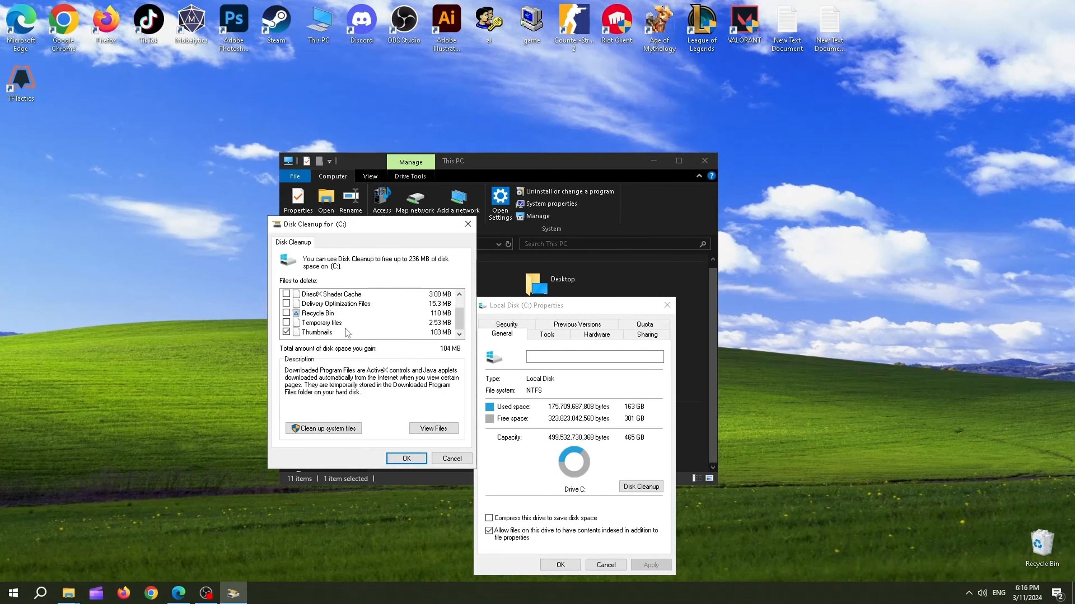
{"action": "left_click", "coordinate": [287, 323]}
{"action": "scroll", "coordinate": [334, 340], "scroll_direction": "up", "scroll_amount": 1}
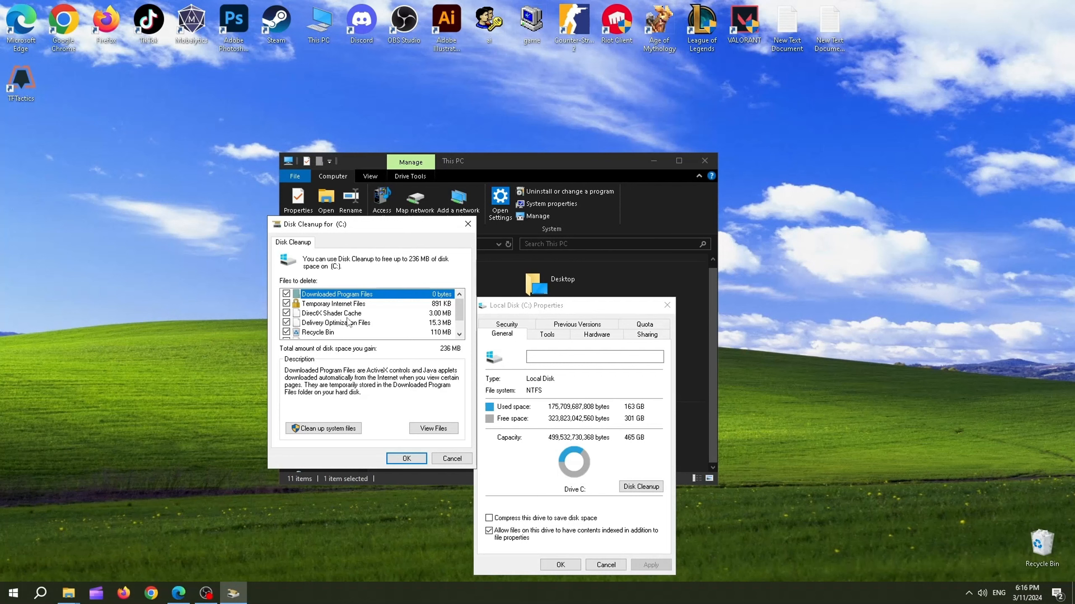
{"action": "scroll", "coordinate": [347, 322], "scroll_direction": "down", "scroll_amount": 1}
{"action": "scroll", "coordinate": [344, 325], "scroll_direction": "up", "scroll_amount": 1}
{"action": "scroll", "coordinate": [344, 325], "scroll_direction": "down", "scroll_amount": 1}
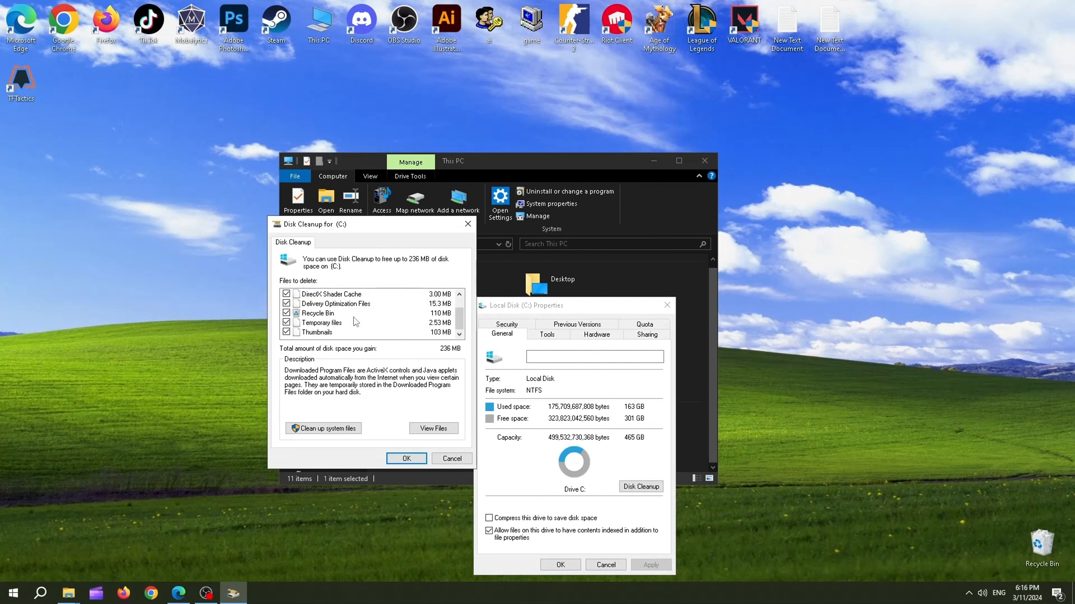
{"action": "left_click", "coordinate": [402, 458]}
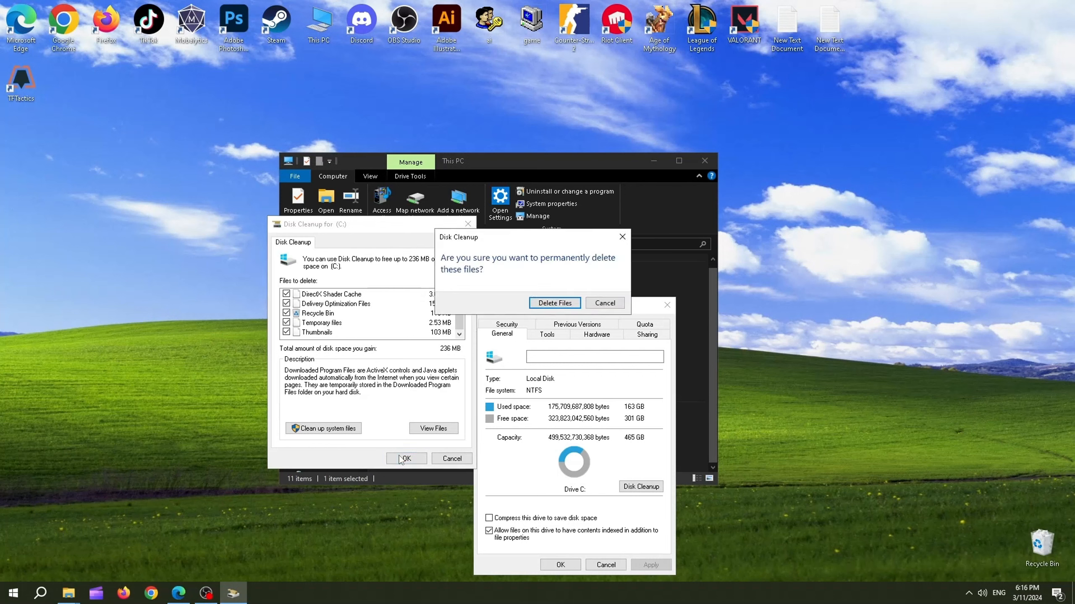
{"action": "left_click", "coordinate": [565, 303]}
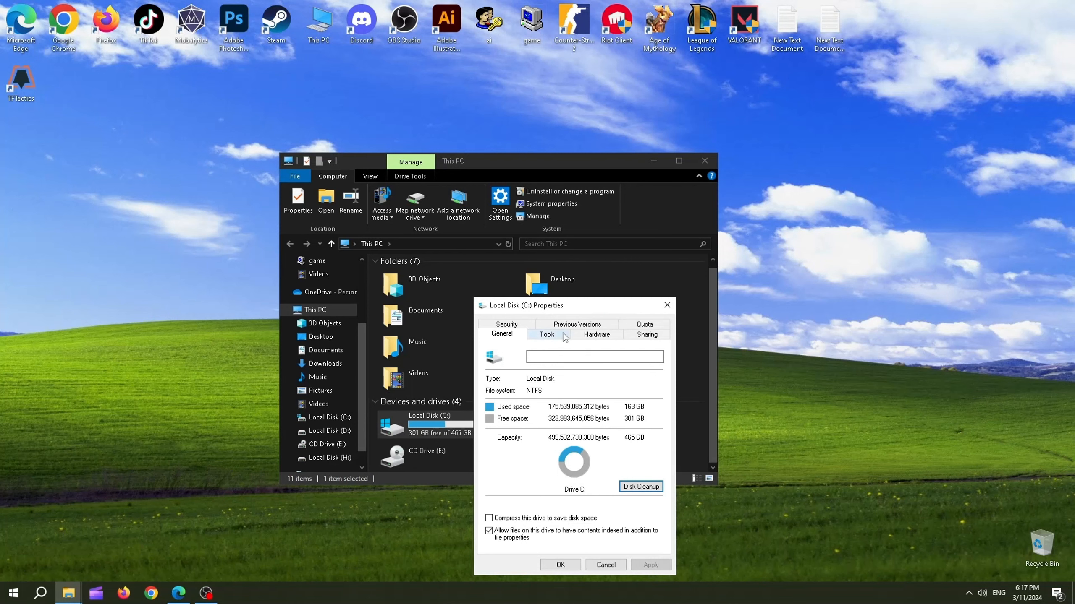
Open the drive optimizer from the C: drive's Tools tab and close the drive Properties dialog.
{"action": "left_click", "coordinate": [550, 335]}
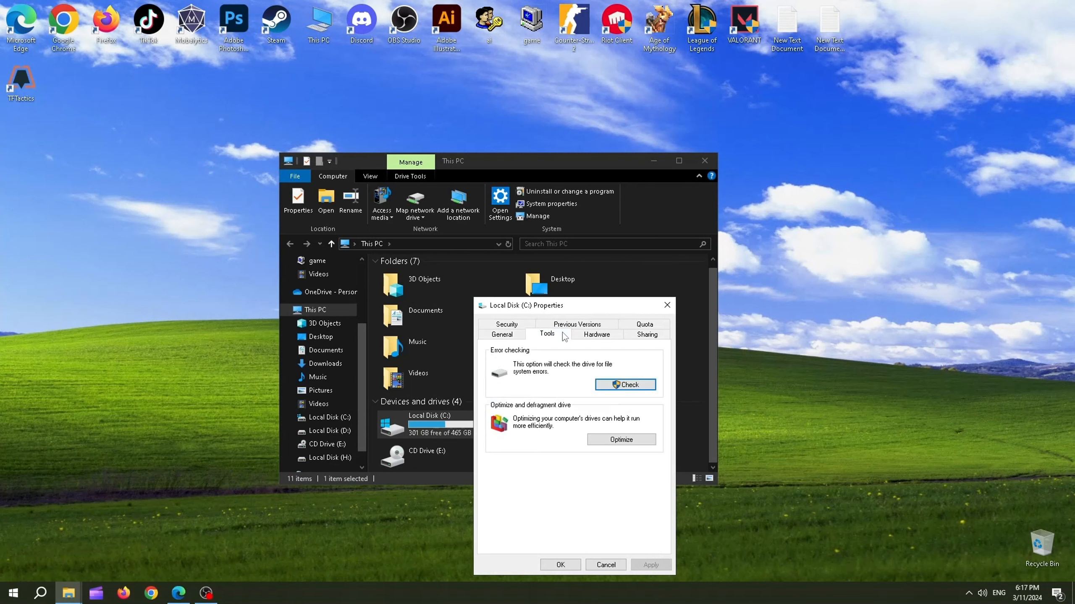
{"action": "left_click", "coordinate": [612, 440]}
{"action": "left_click", "coordinate": [701, 429]}
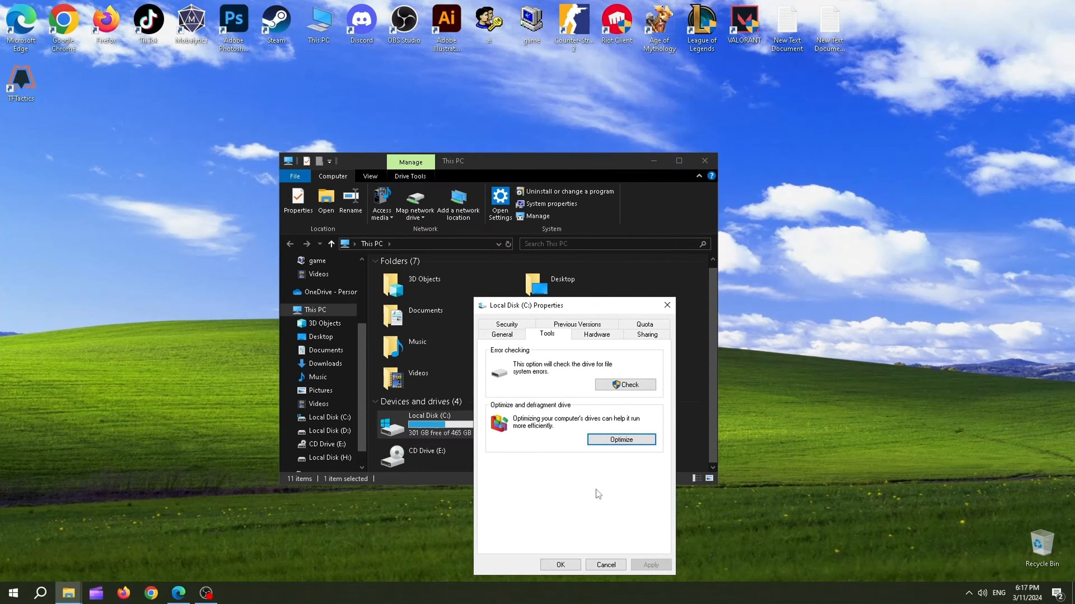
{"action": "left_click", "coordinate": [606, 565]}
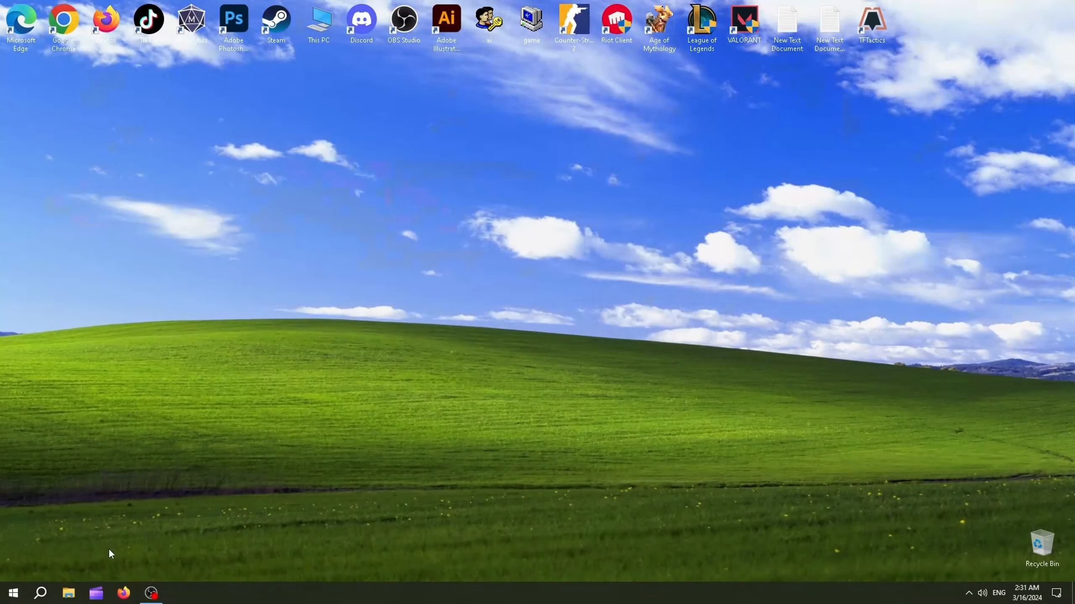
Open Run from search and enter prefetch as the location to open.
{"action": "left_click", "coordinate": [41, 593]}
{"action": "type", "text": "run"}
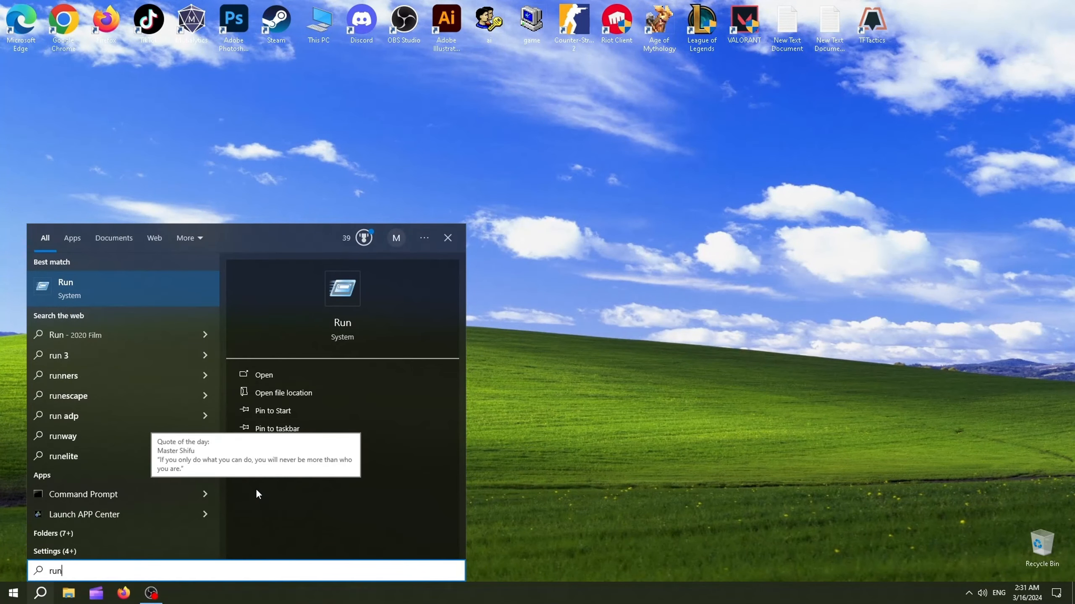
{"action": "key", "text": "Return"}
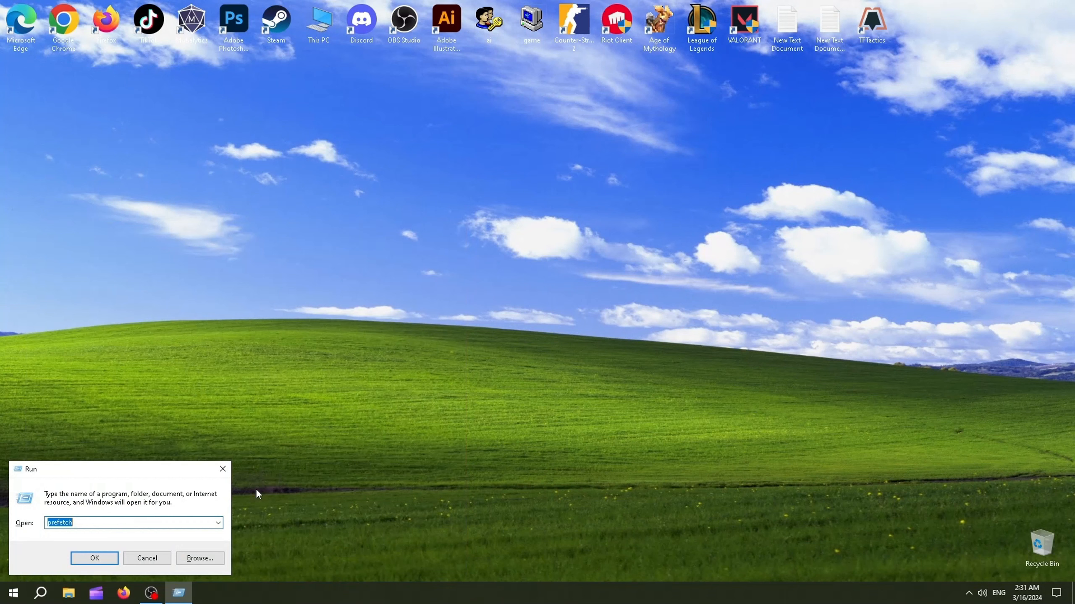
{"action": "key", "text": "BackSpace"}
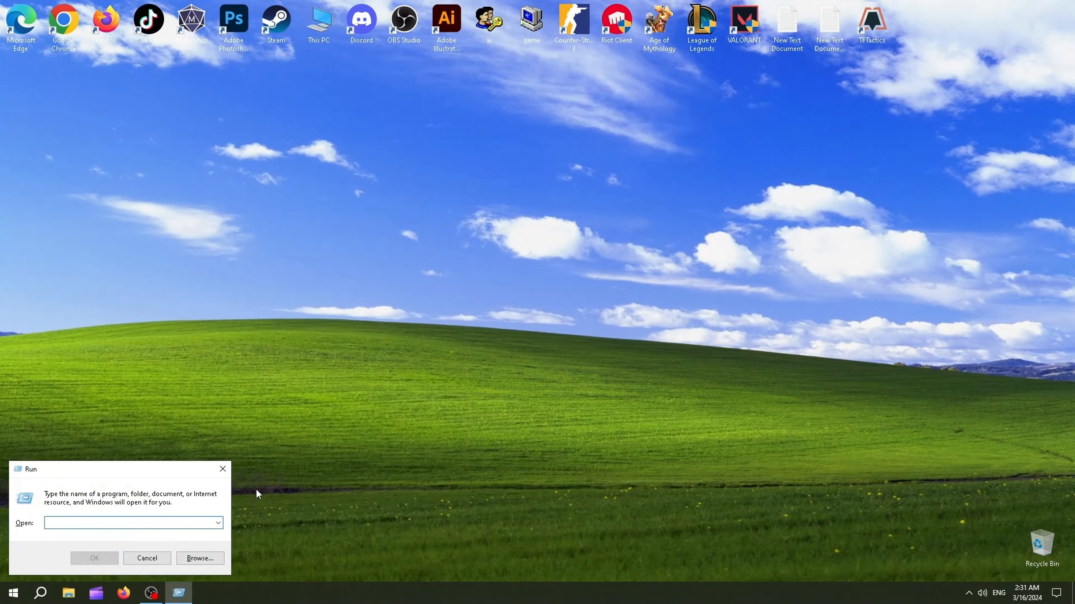
{"action": "type", "text": "pre"}
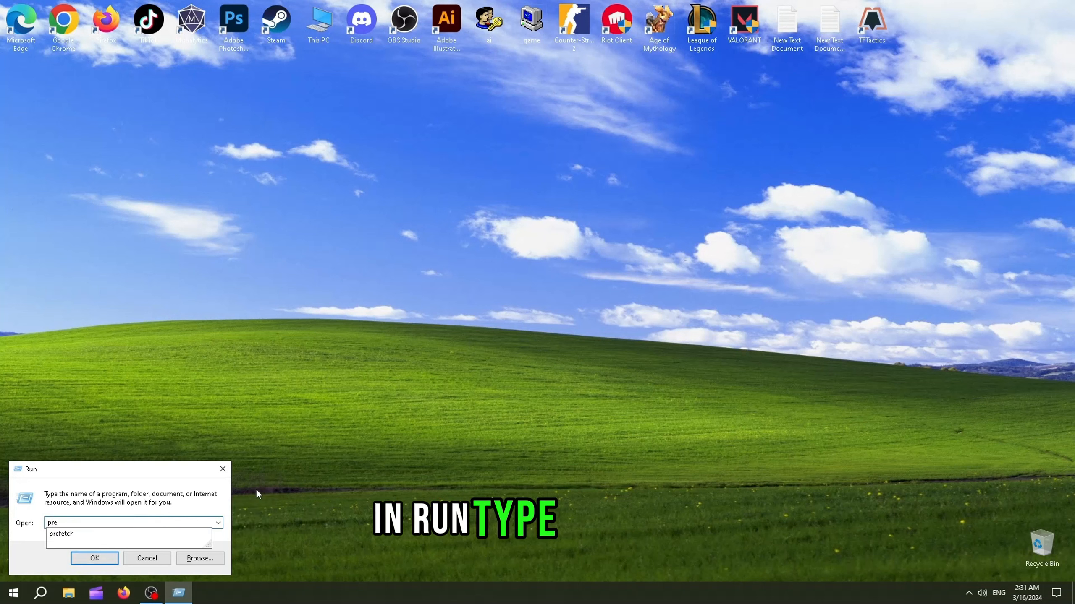
{"action": "key", "text": "Down"}
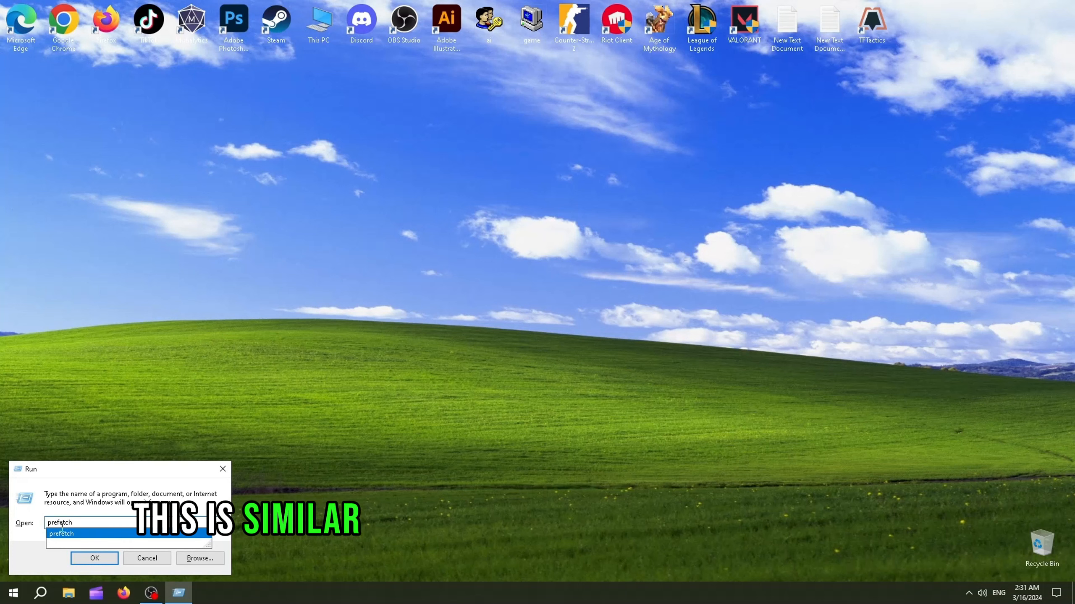
{"action": "left_click_drag", "start_coordinate": [75, 524], "coordinate": [46, 523]}
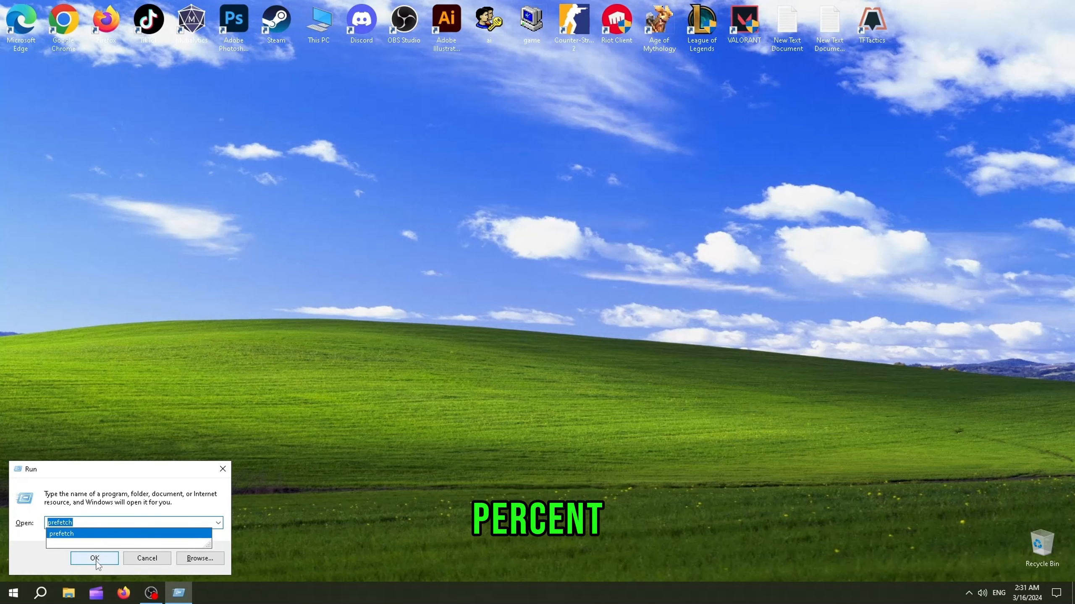
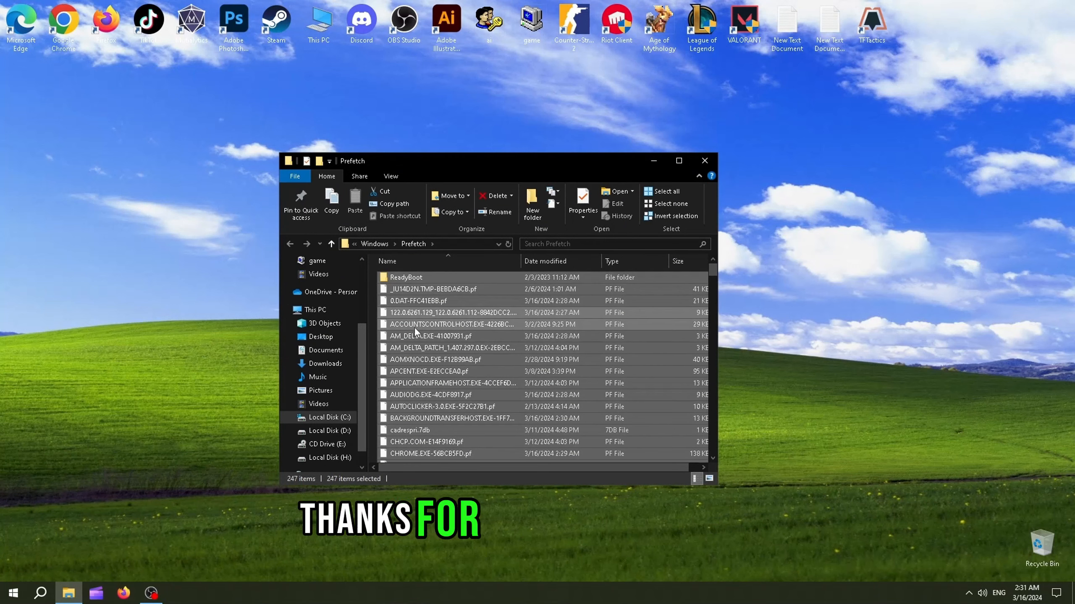
Delete all the selected files in the Prefetch folder, skipping the file that is in use.
{"action": "right_click", "coordinate": [414, 328]}
{"action": "left_click", "coordinate": [443, 482]}
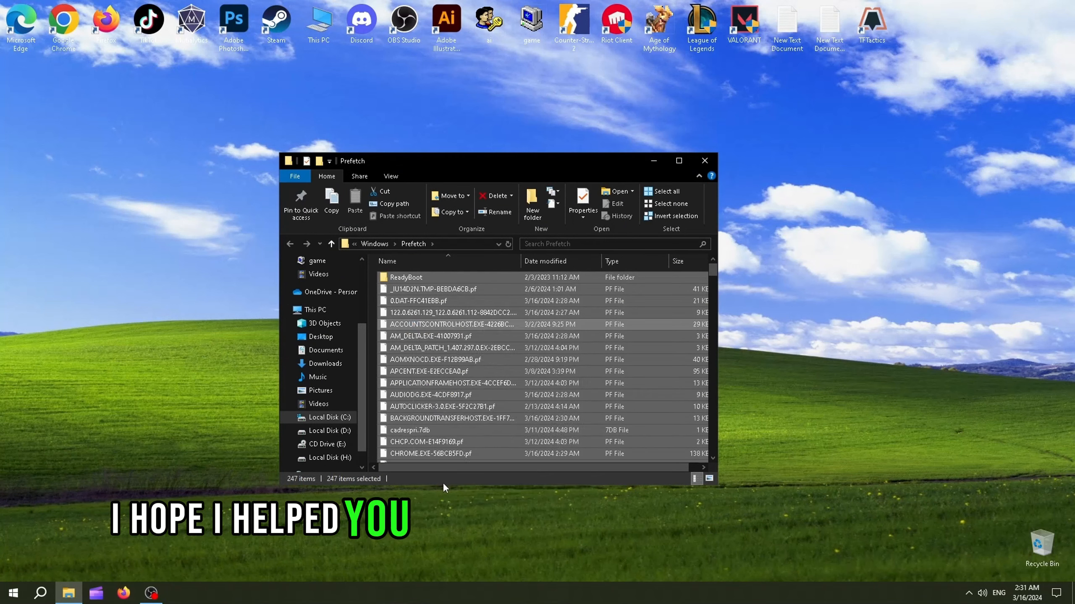
{"action": "left_click", "coordinate": [290, 259]}
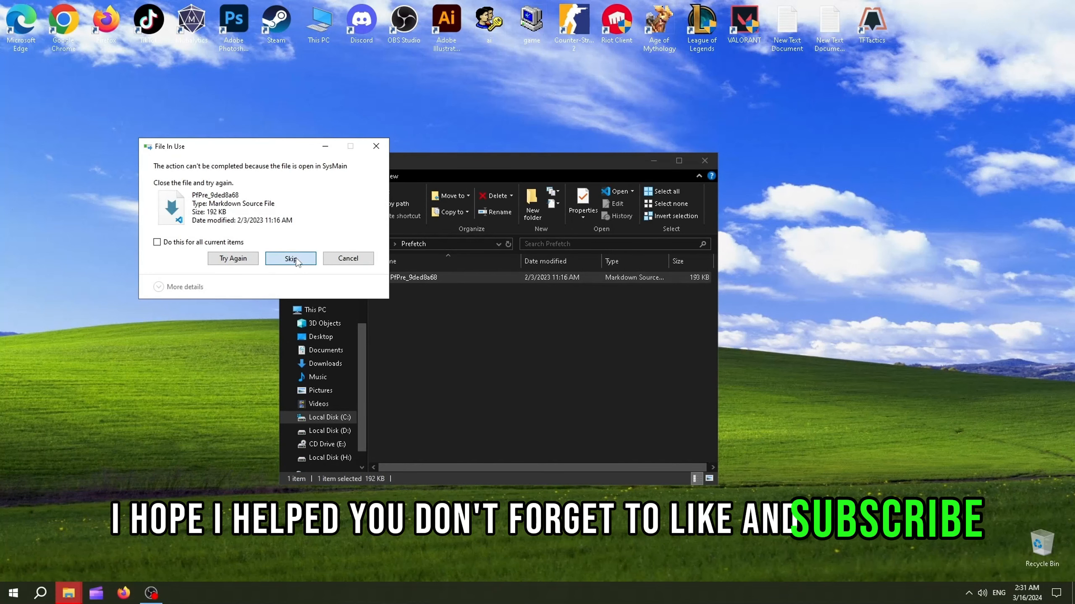